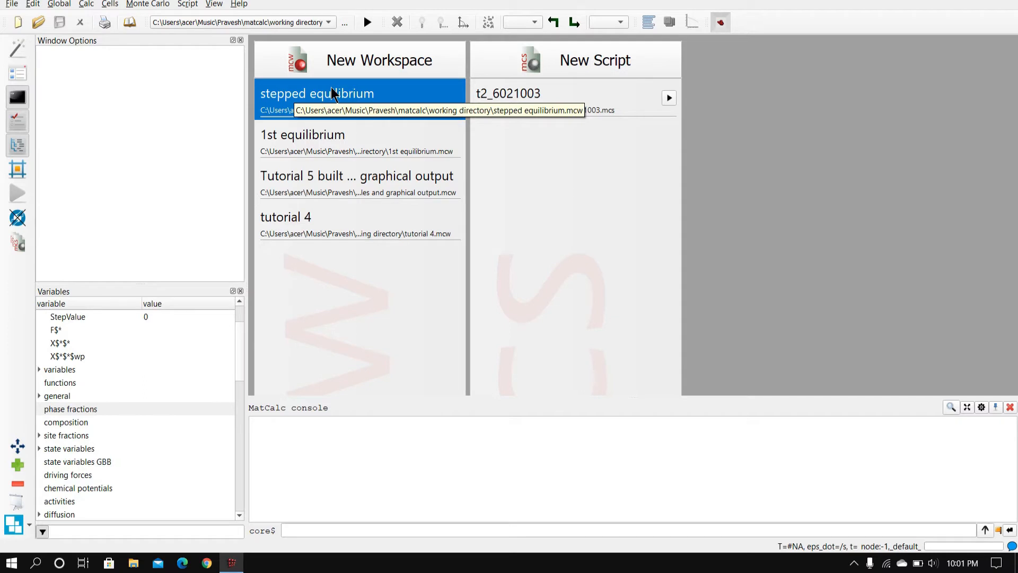
# Step: Open the "stepped equilibrium" workspace and review the active and inactive phases in the phase summary
pyautogui.click(285, 101)
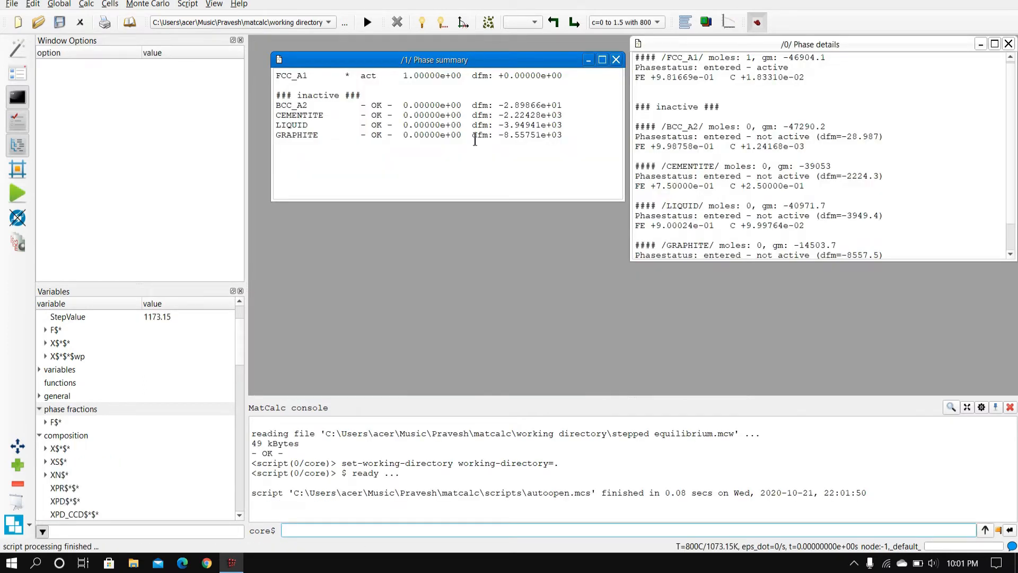
pyautogui.moveTo(275, 76); pyautogui.dragTo(333, 150)
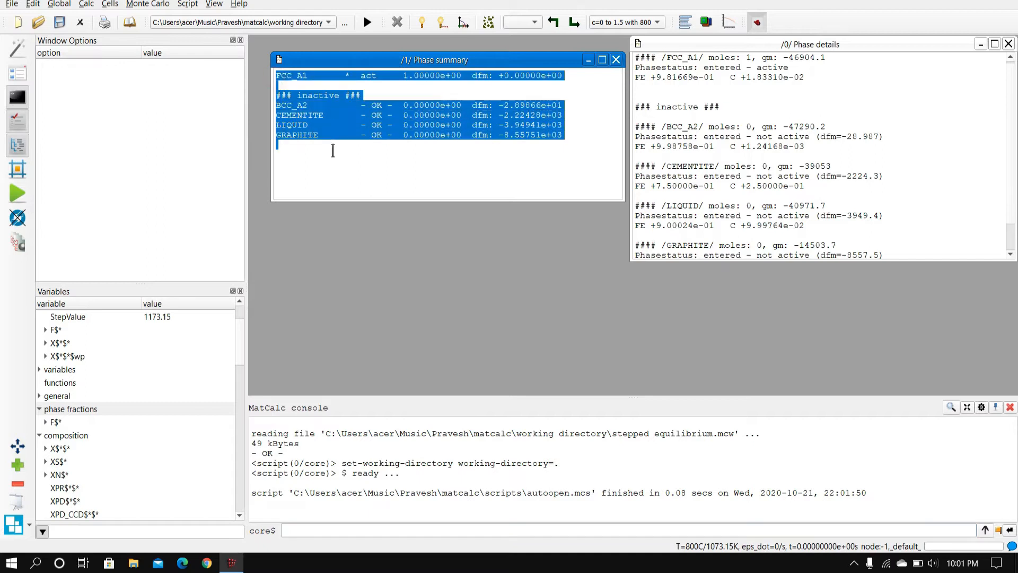
pyautogui.click(311, 191)
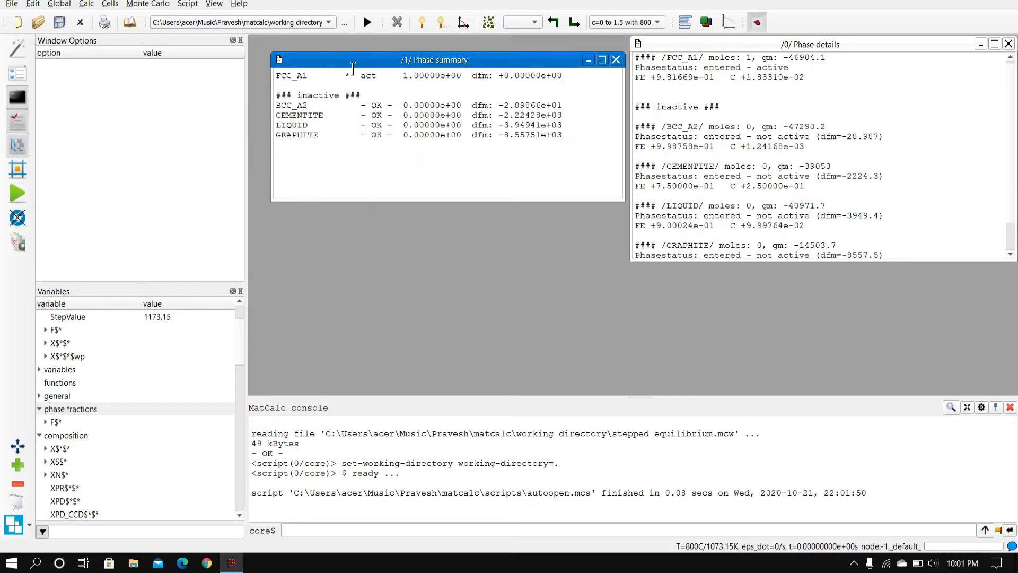
pyautogui.click(275, 75)
pyautogui.moveTo(276, 106); pyautogui.dragTo(290, 108)
pyautogui.click(307, 187)
pyautogui.click(67, 4)
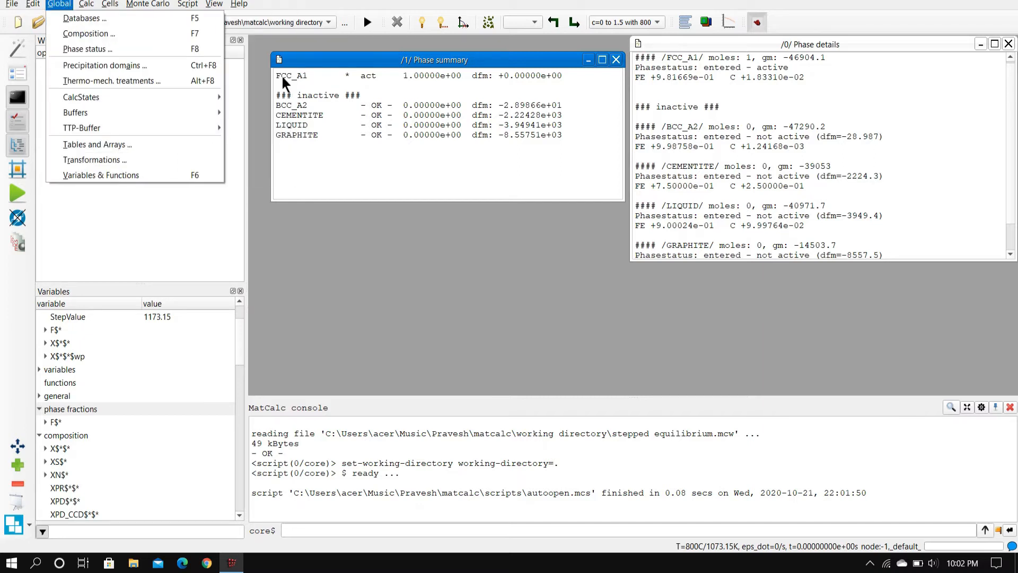
pyautogui.click(333, 145)
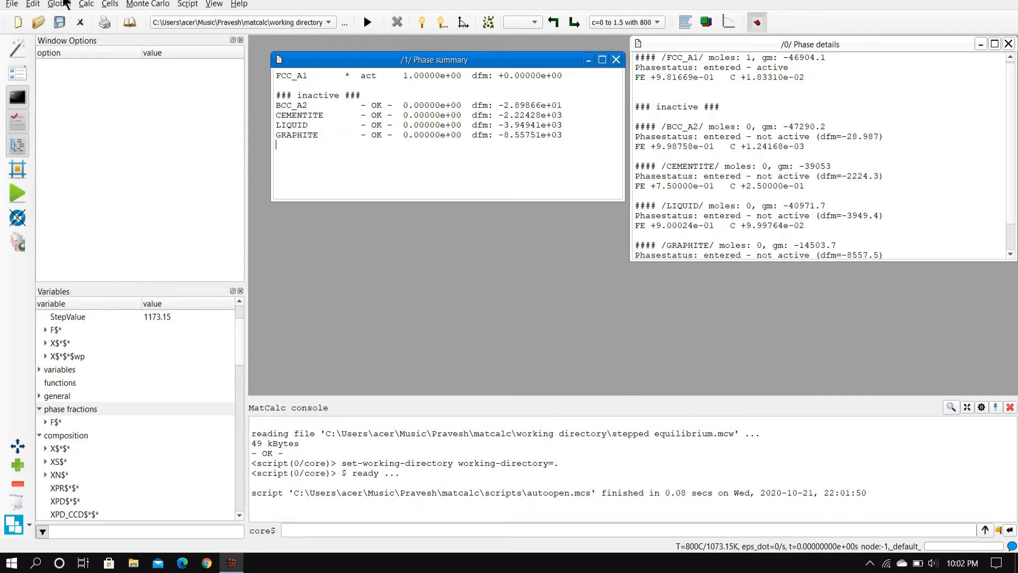
pyautogui.click(65, 6)
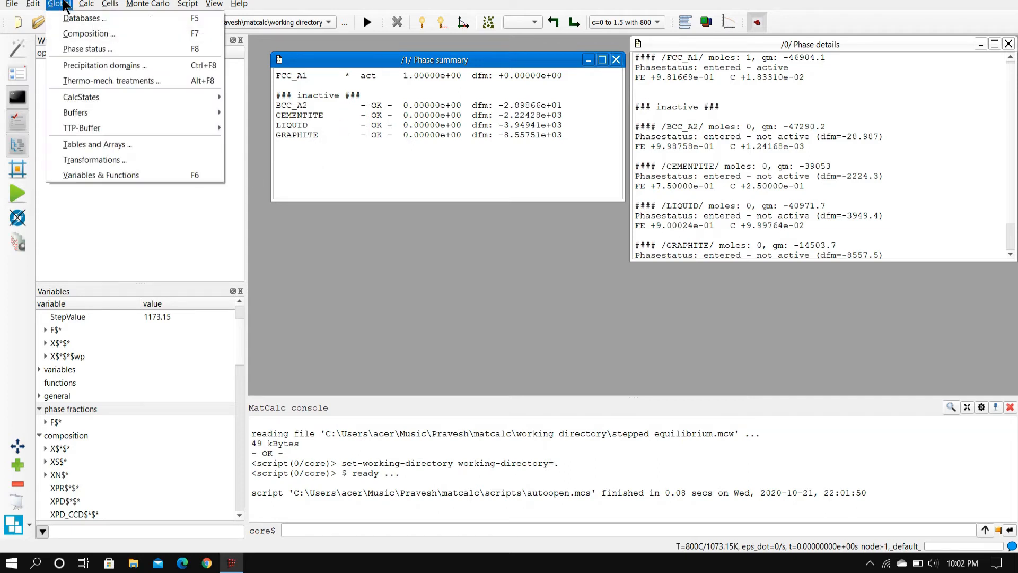
pyautogui.click(64, 5)
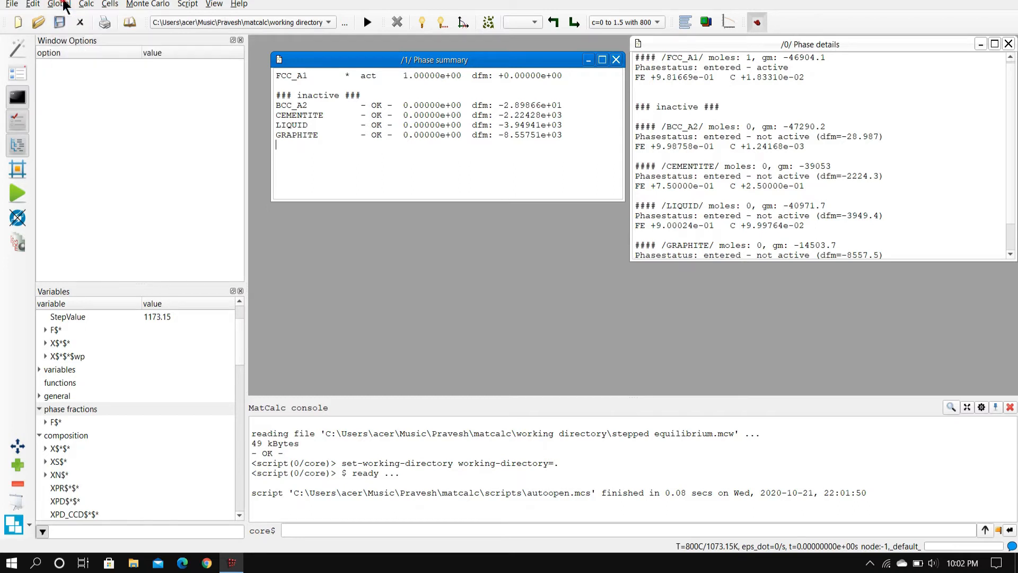
# Step: Flag the GRAPHITE phase as suspended in the phase status settings and review the updated phase summary
pyautogui.click(64, 5)
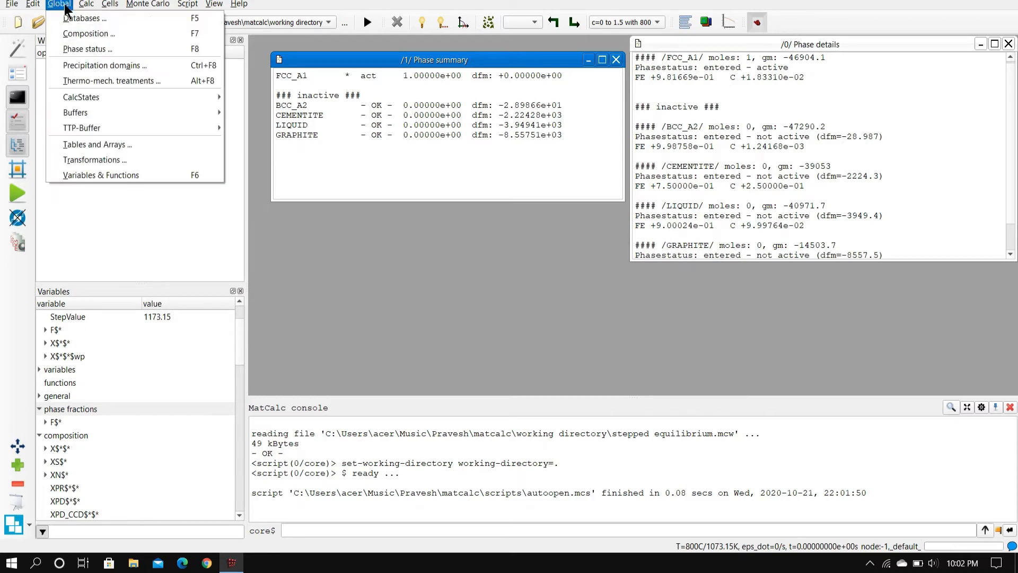
pyautogui.click(78, 53)
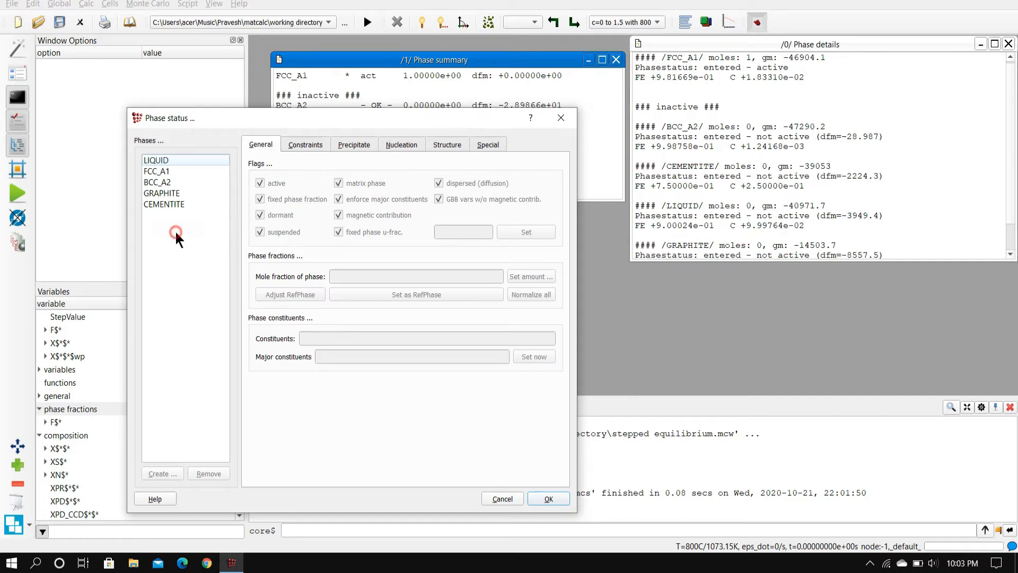
pyautogui.click(159, 194)
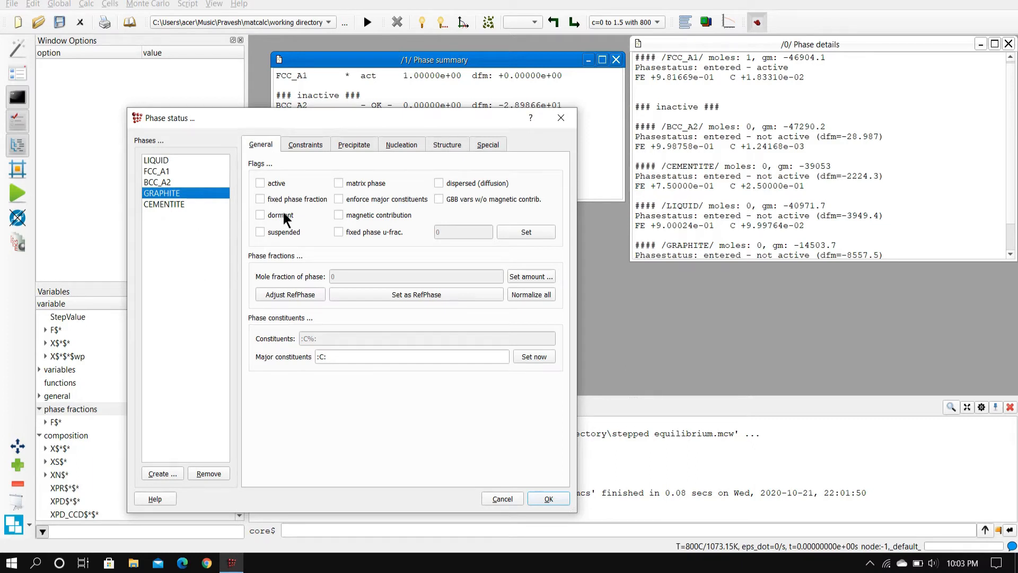
pyautogui.click(260, 232)
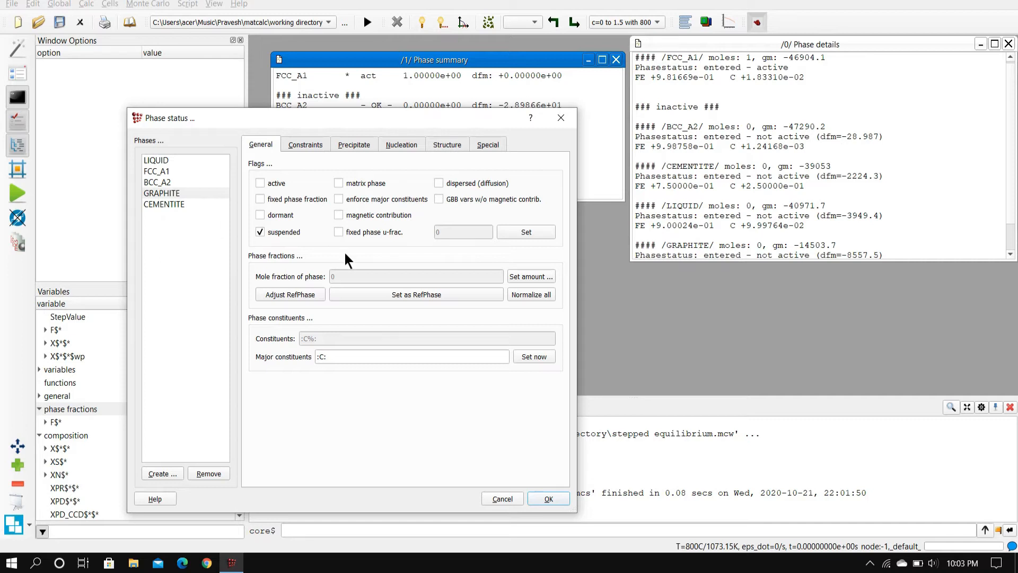
pyautogui.click(547, 499)
pyautogui.click(276, 144)
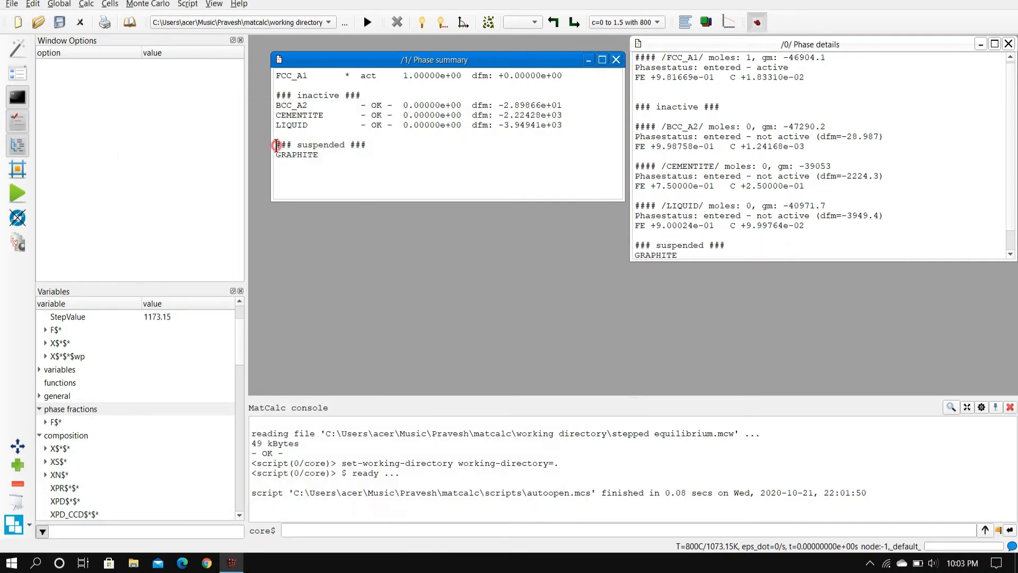
pyautogui.moveTo(276, 145); pyautogui.dragTo(342, 166)
pyautogui.click(375, 105)
pyautogui.moveTo(276, 75); pyautogui.dragTo(499, 137)
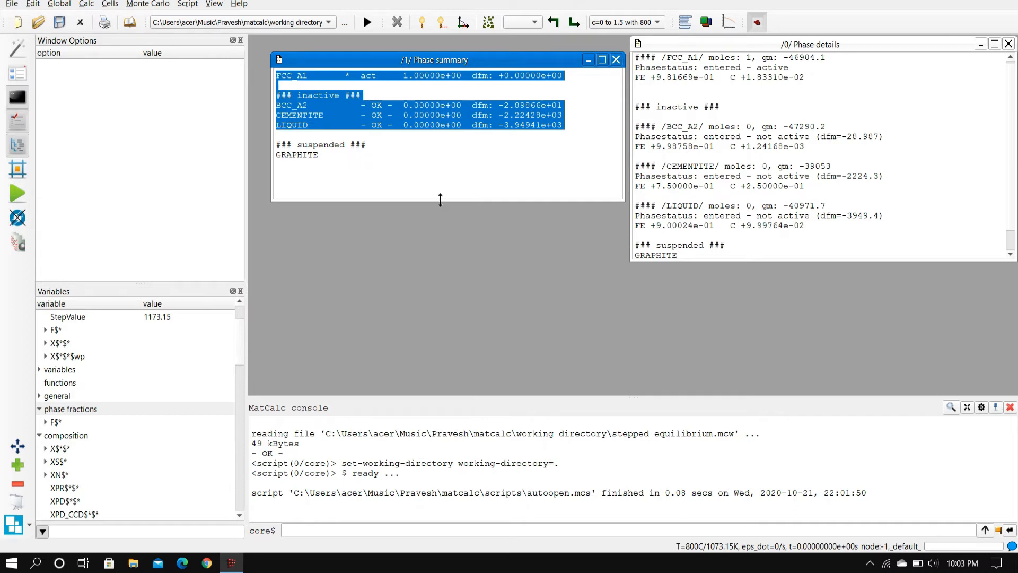
pyautogui.click(424, 182)
# Step: Replace GRAPHITE's suspended flag with a fixed phase fraction, accept a u-fraction of 0, and check its entries in the phase summary and details
pyautogui.click(59, 4)
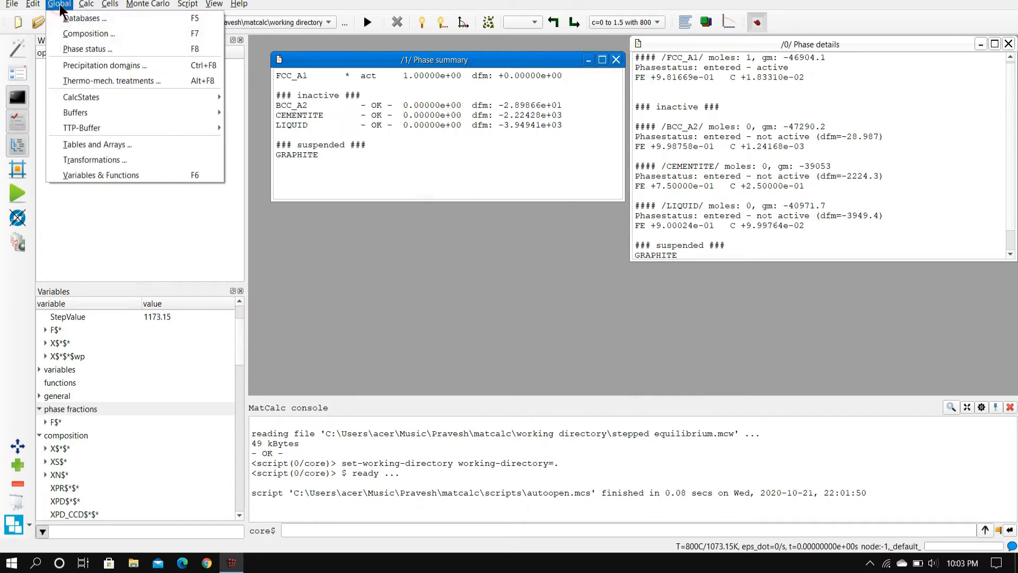
pyautogui.click(84, 49)
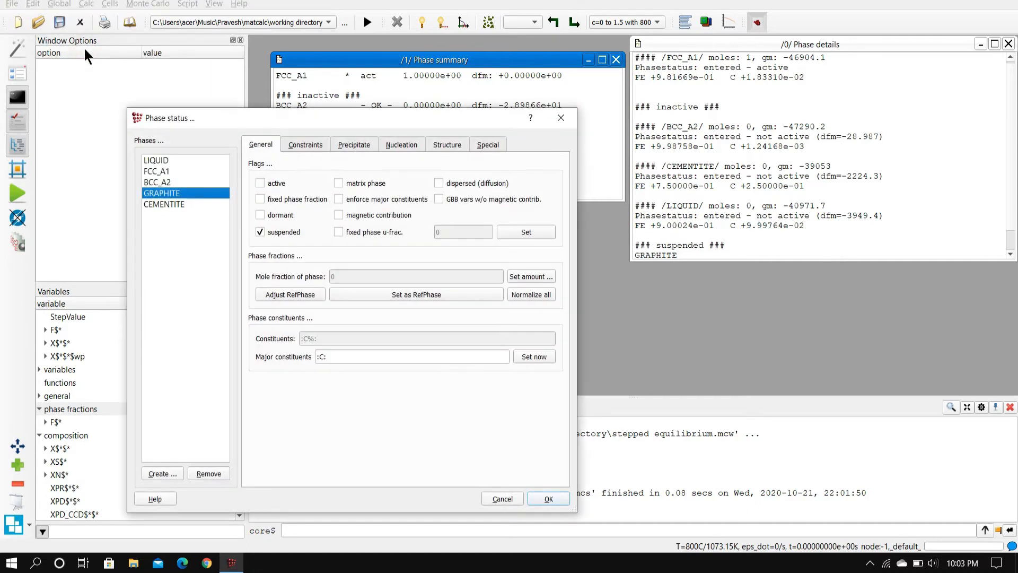
pyautogui.click(260, 231)
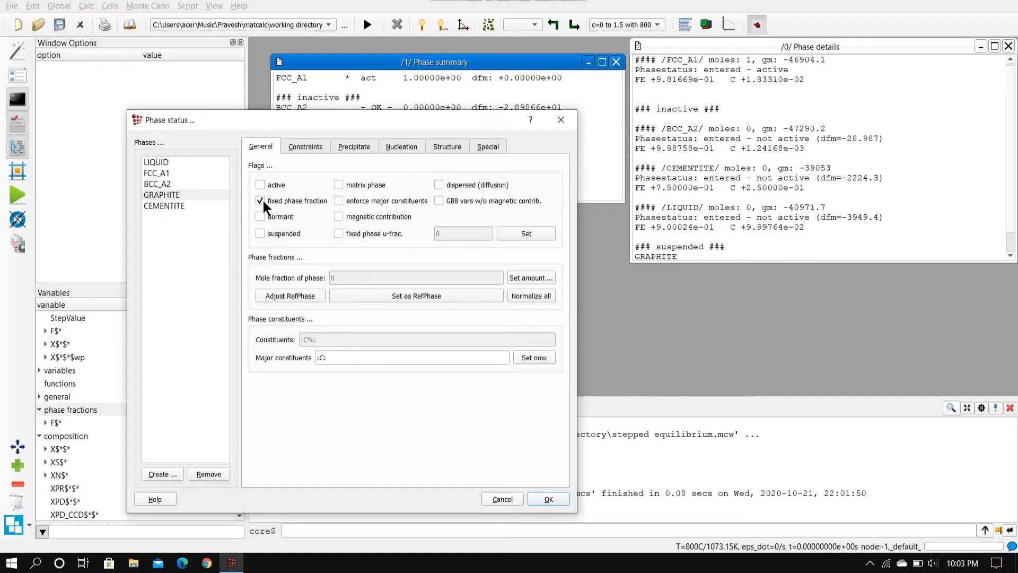
pyautogui.click(523, 230)
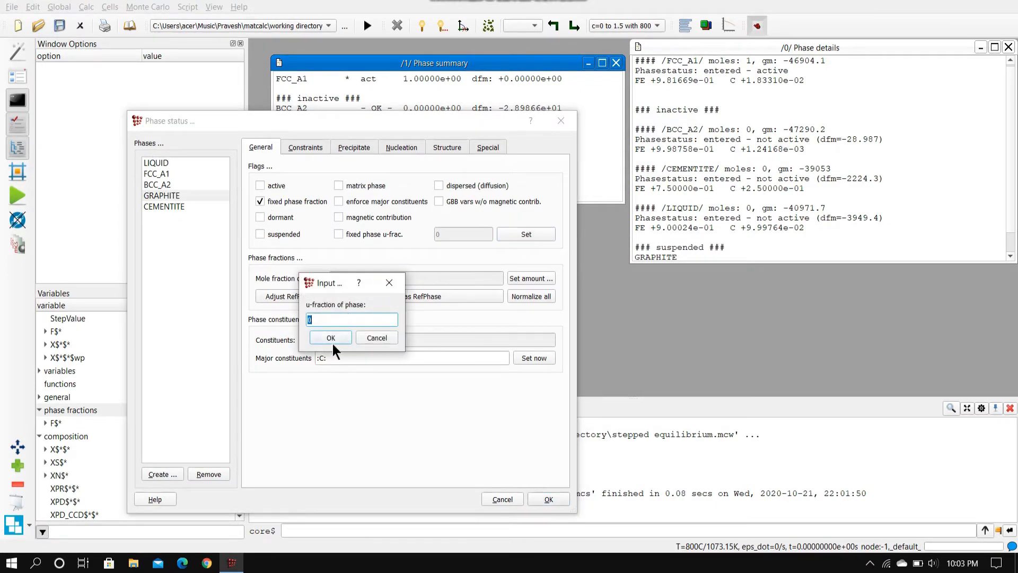
pyautogui.click(346, 317)
pyautogui.click(338, 336)
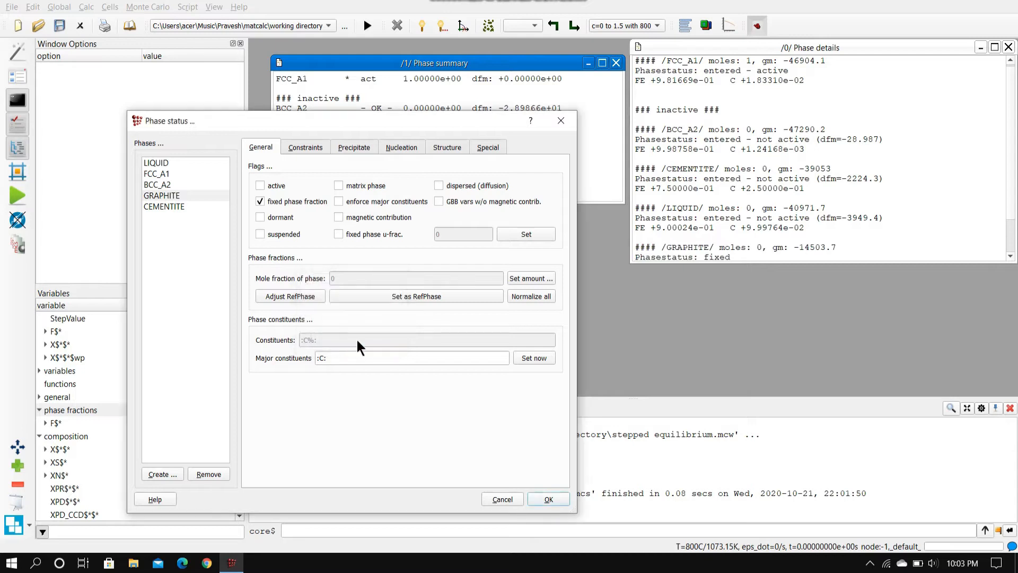
pyautogui.click(548, 498)
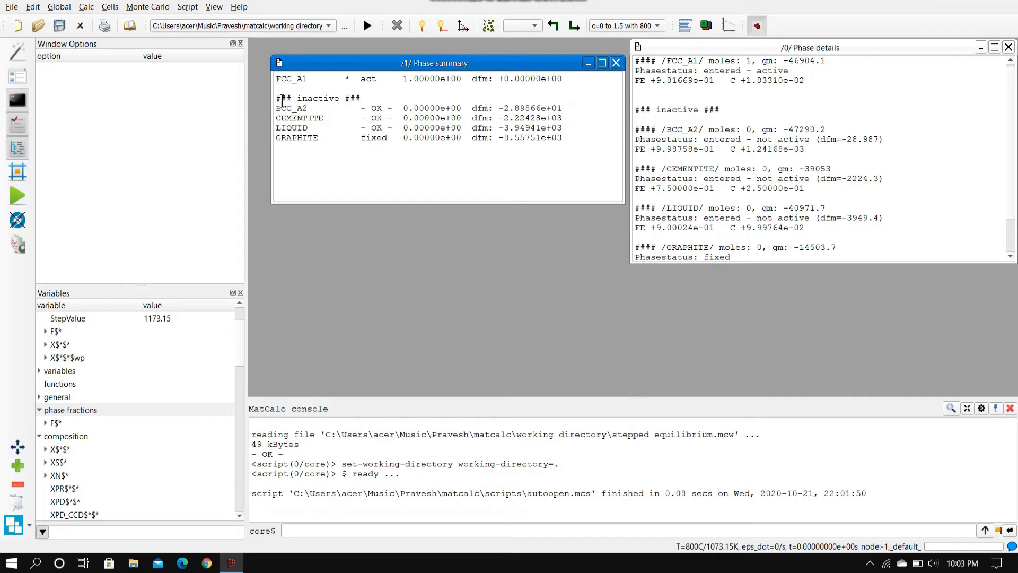
pyautogui.moveTo(273, 137); pyautogui.dragTo(615, 139)
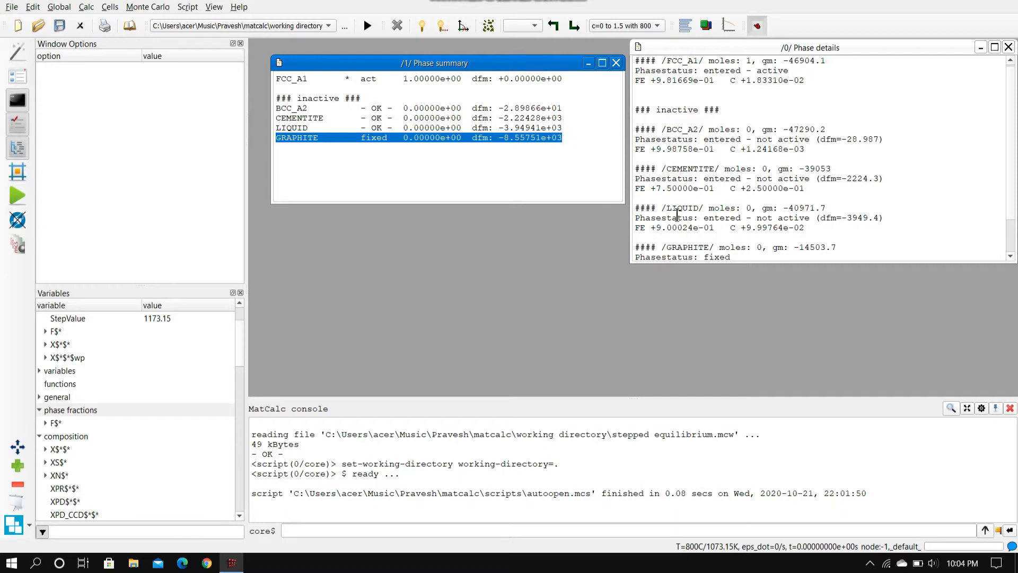
pyautogui.click(683, 216)
pyautogui.scroll(-2, 683, 216)
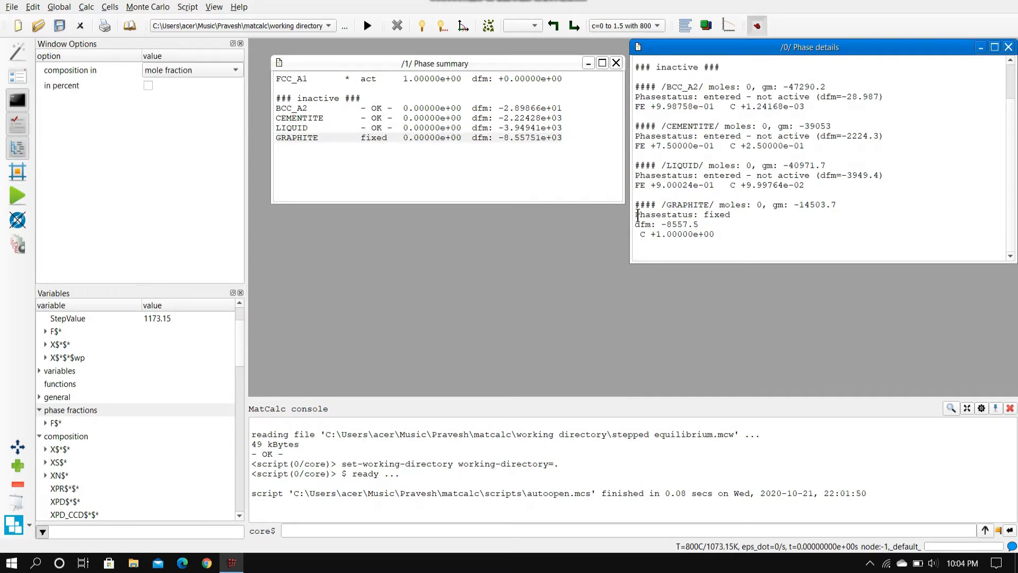
pyautogui.moveTo(640, 214); pyautogui.dragTo(768, 206)
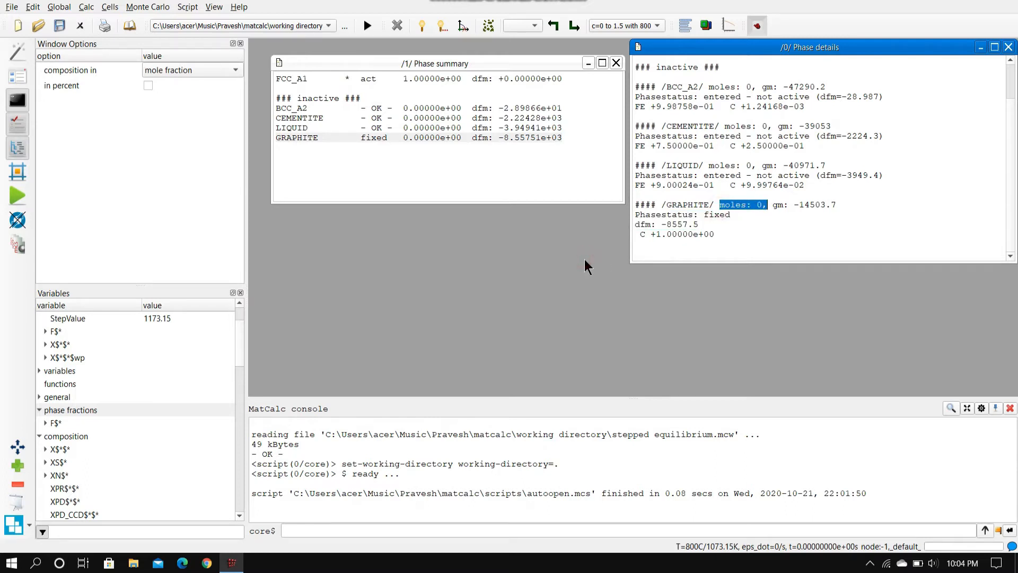
# Step: Clear GRAPHITE's fixed phase fraction flag and remove the GRAPHITE phase from the phase list
pyautogui.click(59, 7)
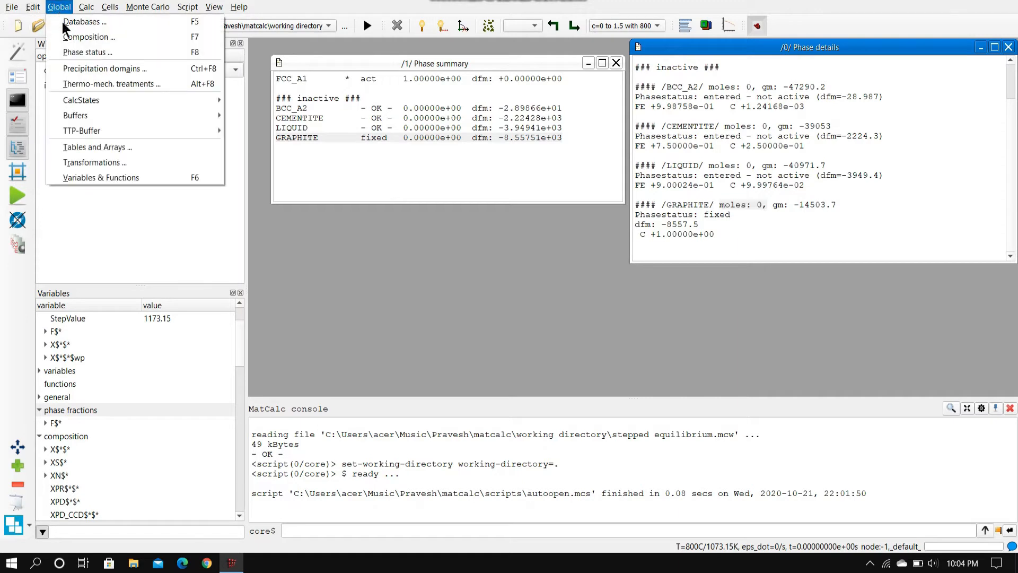
pyautogui.click(88, 53)
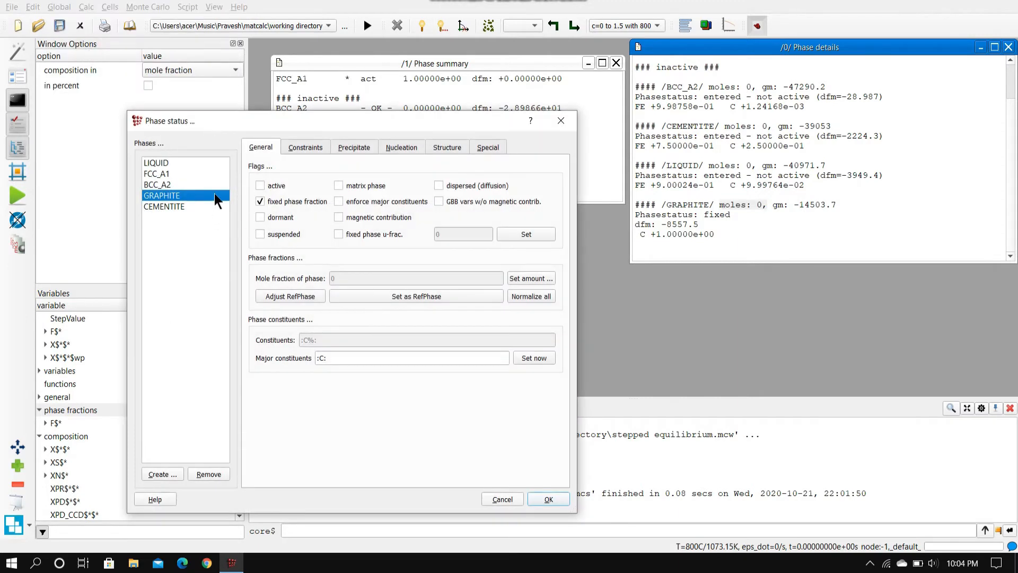
pyautogui.click(269, 199)
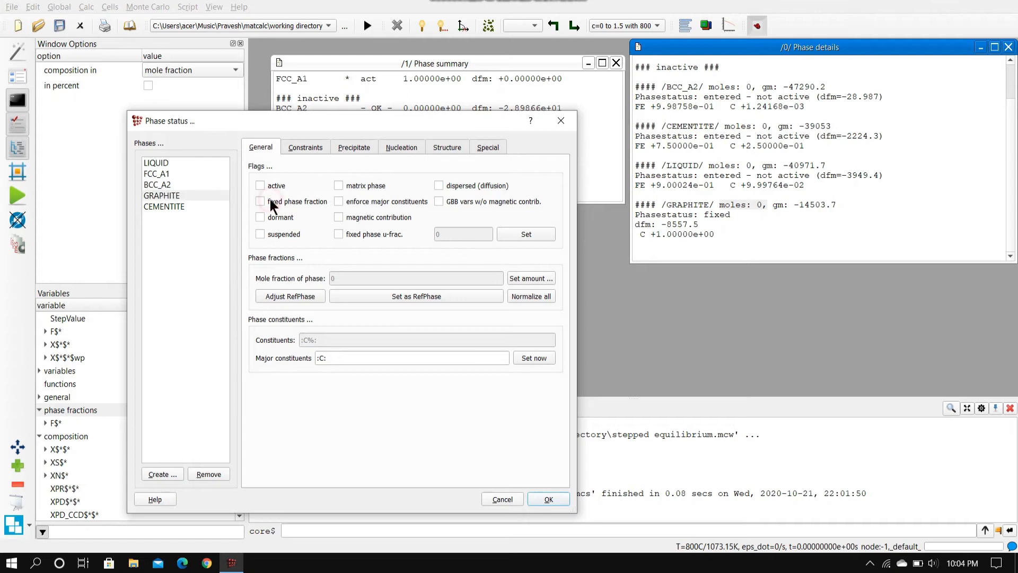
pyautogui.click(168, 183)
pyautogui.click(164, 196)
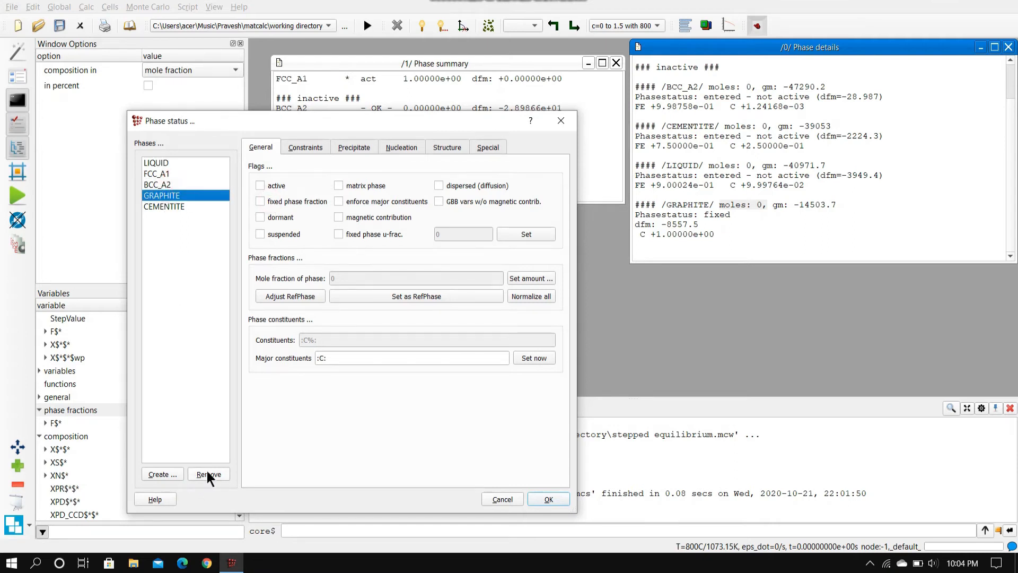
pyautogui.click(207, 473)
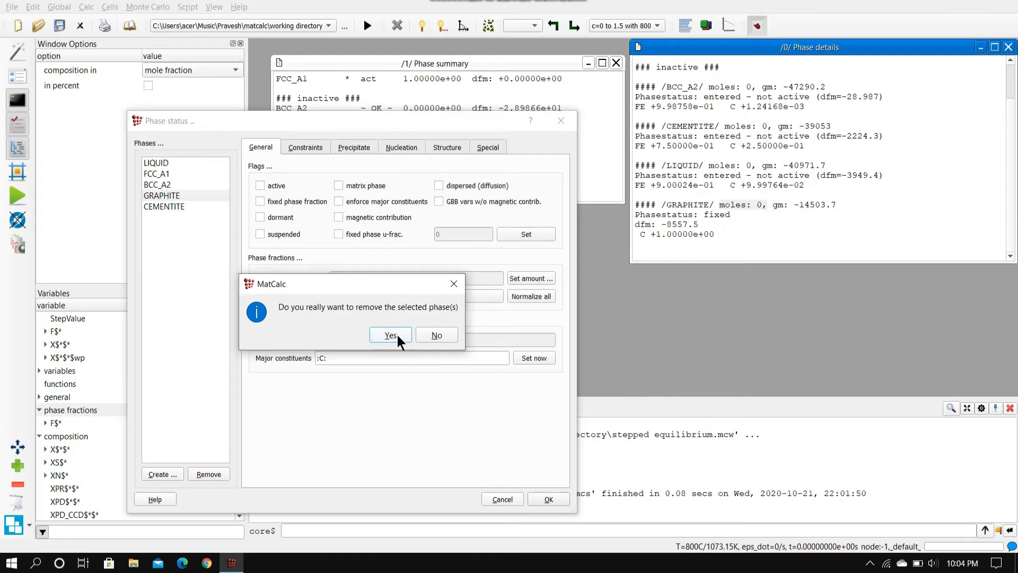
pyautogui.click(390, 336)
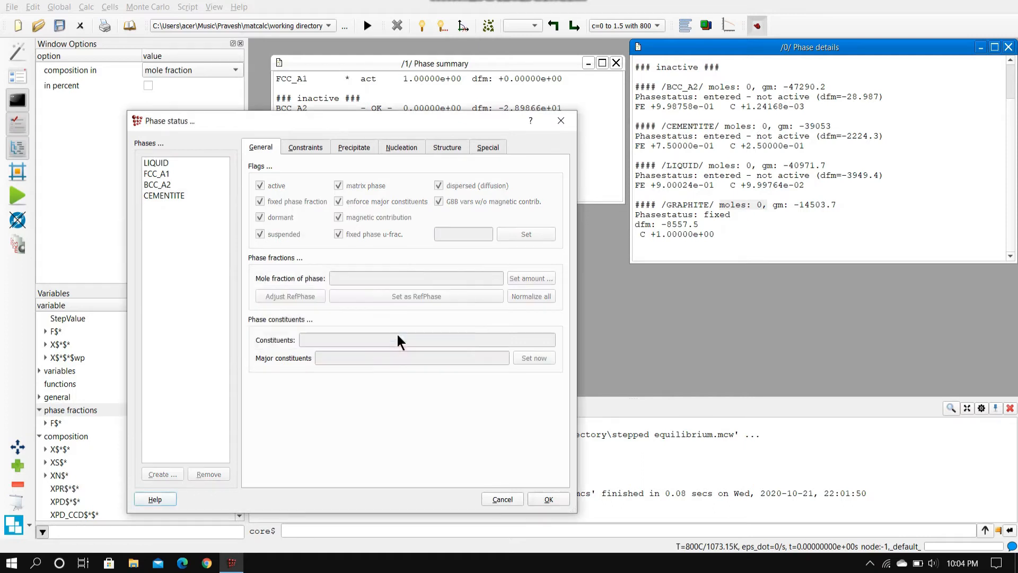
pyautogui.click(539, 497)
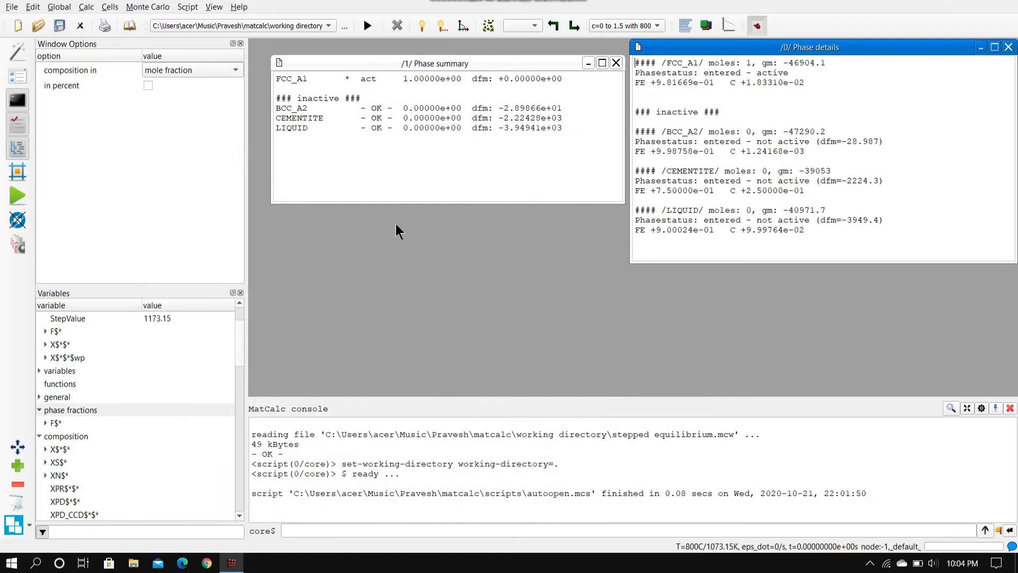
# Step: Move the phase summary window slightly further away from the phase details window
pyautogui.click(365, 62)
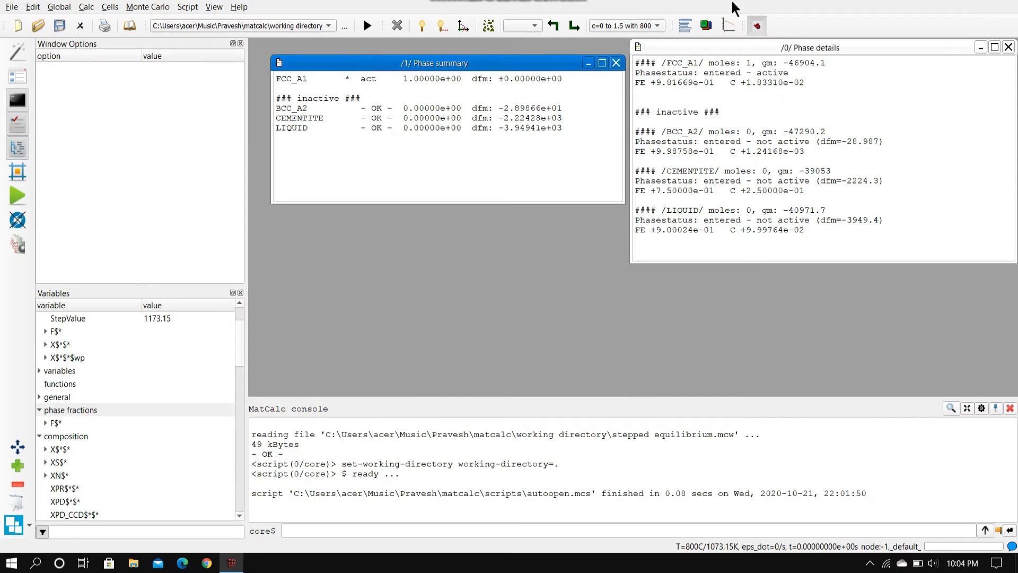
pyautogui.click(681, 46)
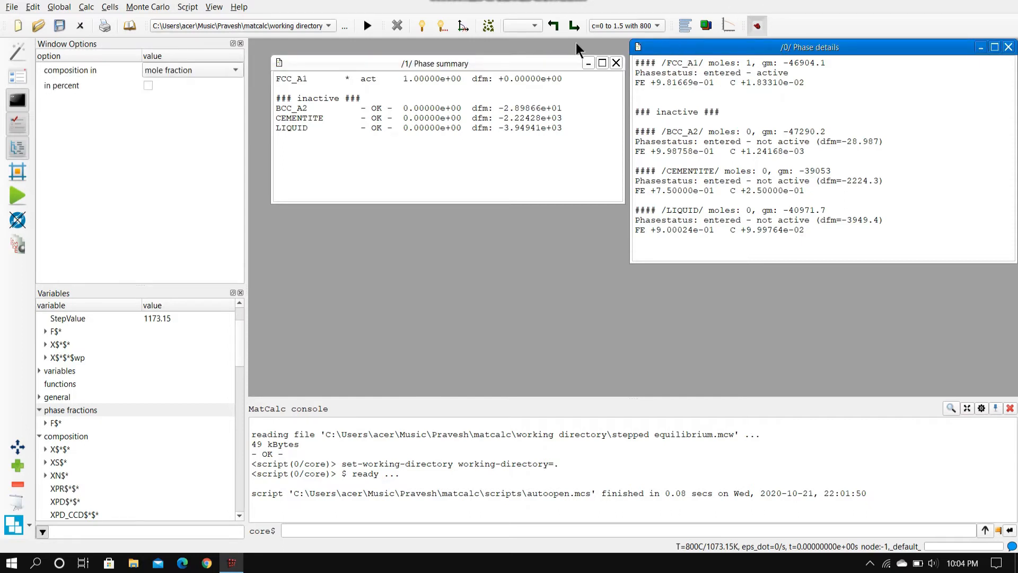
pyautogui.click(495, 62)
pyautogui.moveTo(495, 62)
pyautogui.mouseDown()
pyautogui.moveTo(463, 59)
pyautogui.moveTo(482, 56)
pyautogui.mouseUp()
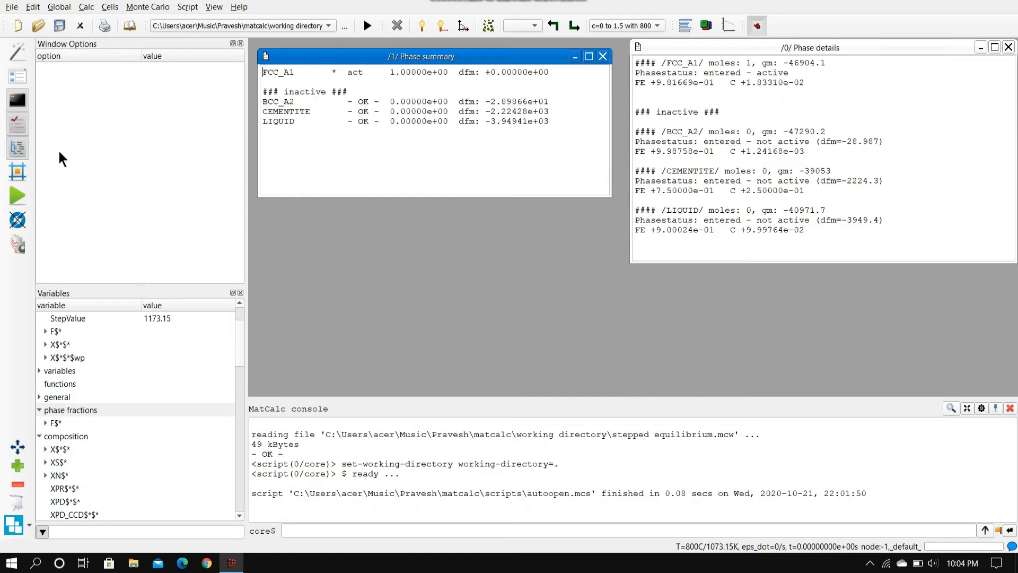
# Step: Create a "Plot core: XY-data" window and move it up so it sits between the phase summary and phase details
pyautogui.click(217, 7)
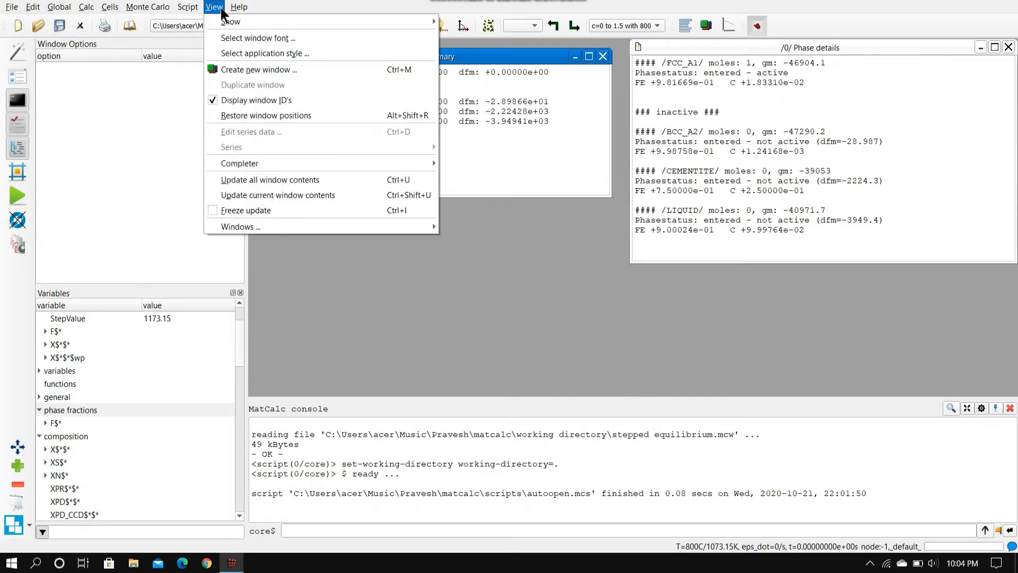
pyautogui.click(236, 71)
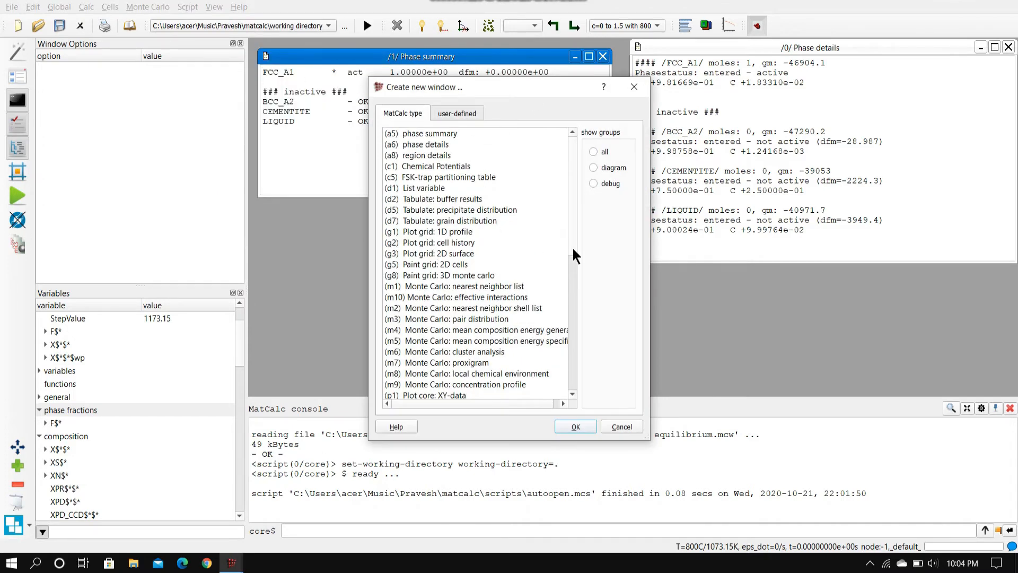
pyautogui.scroll(-5, 571, 260)
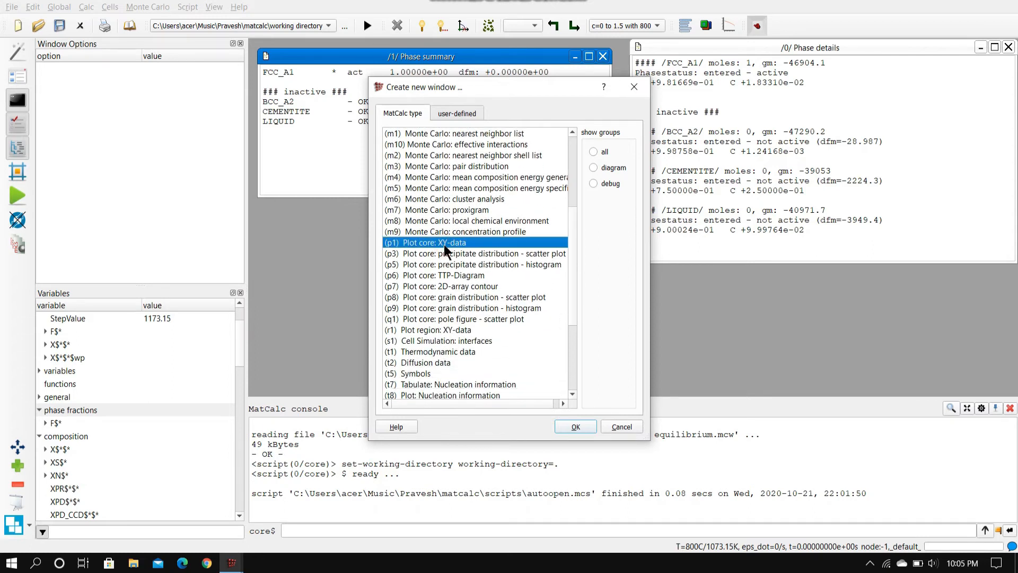
pyautogui.click(578, 427)
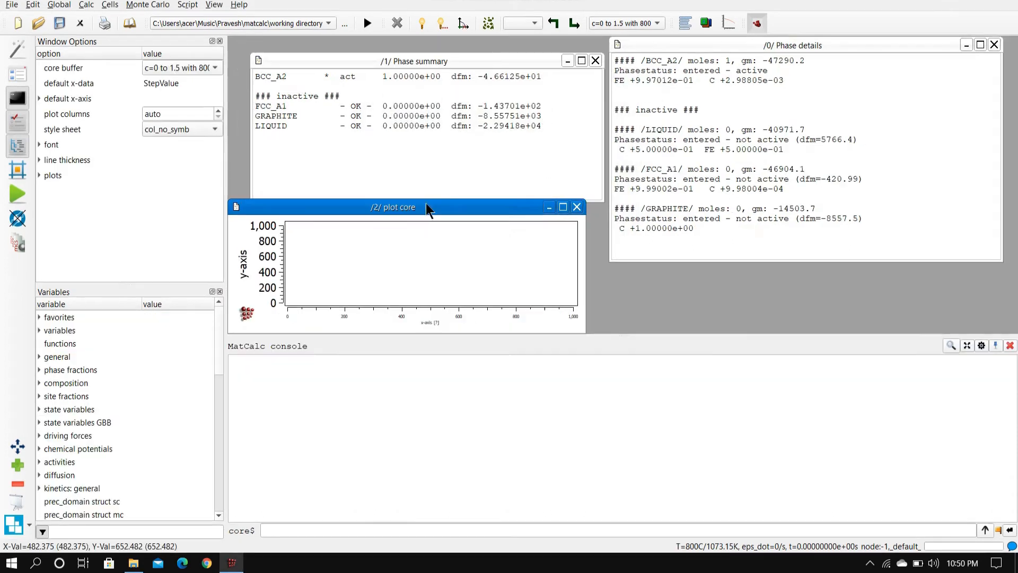
pyautogui.moveTo(425, 204); pyautogui.dragTo(505, 89)
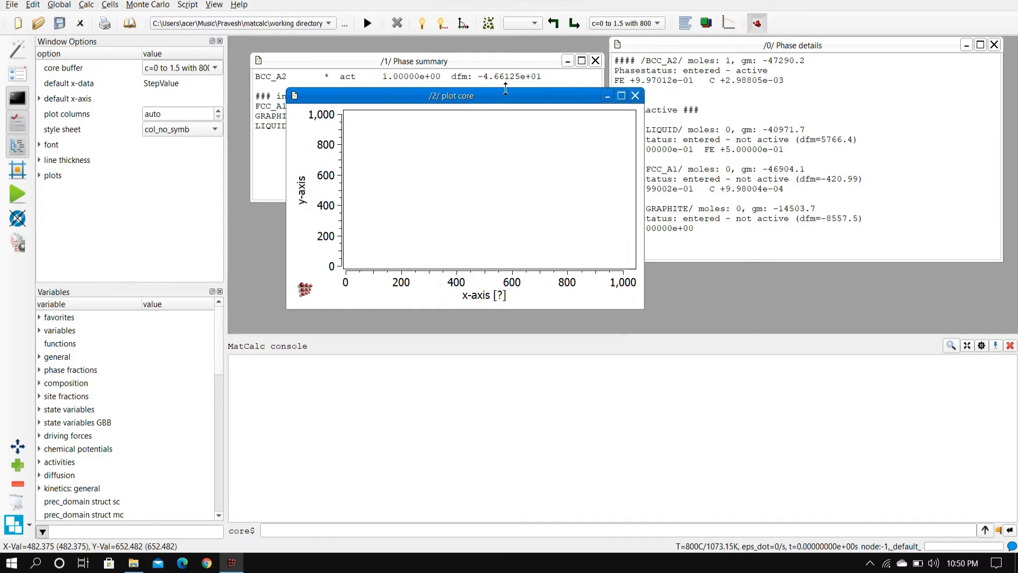
pyautogui.moveTo(499, 94); pyautogui.dragTo(498, 110)
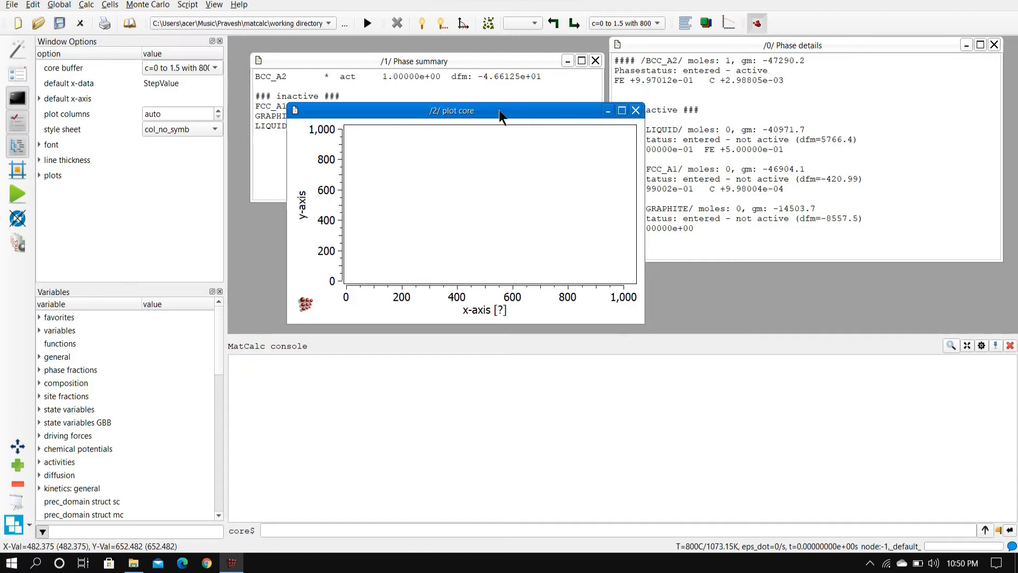
# Step: Add the phase fraction variables F$* as series to the new plot
pyautogui.click(71, 371)
pyautogui.click(40, 371)
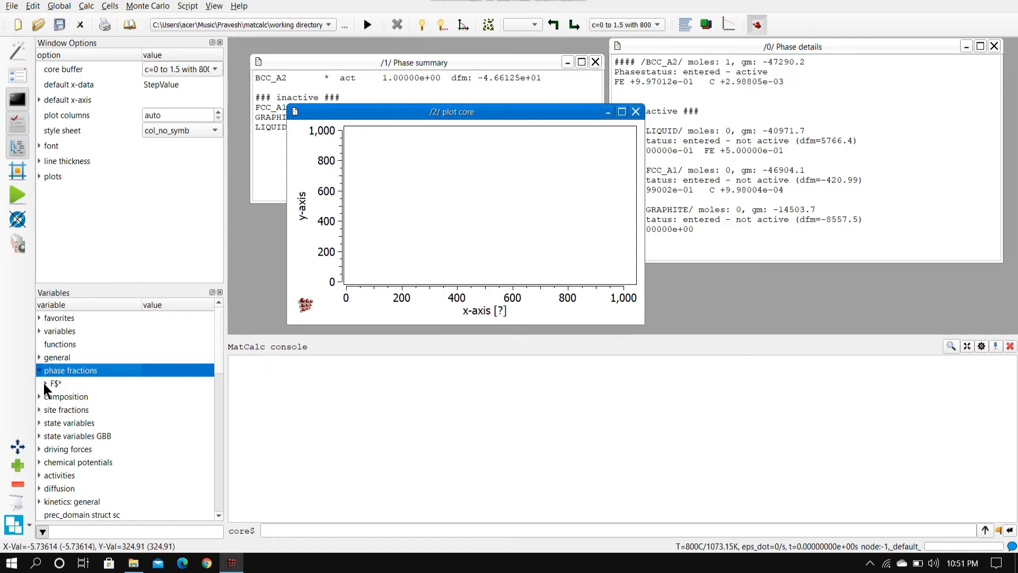
pyautogui.moveTo(55, 386)
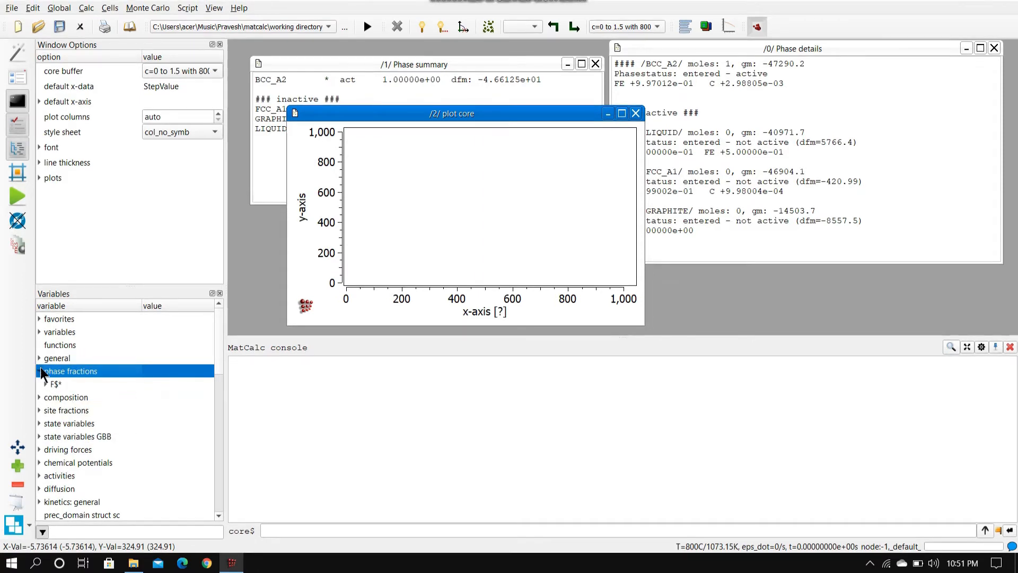
pyautogui.click(39, 319)
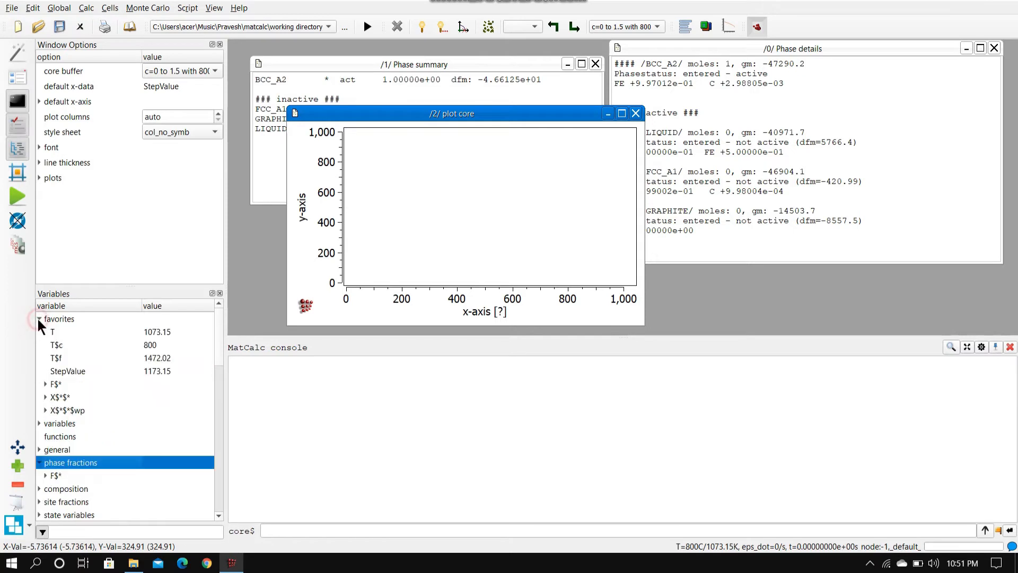
pyautogui.click(53, 383)
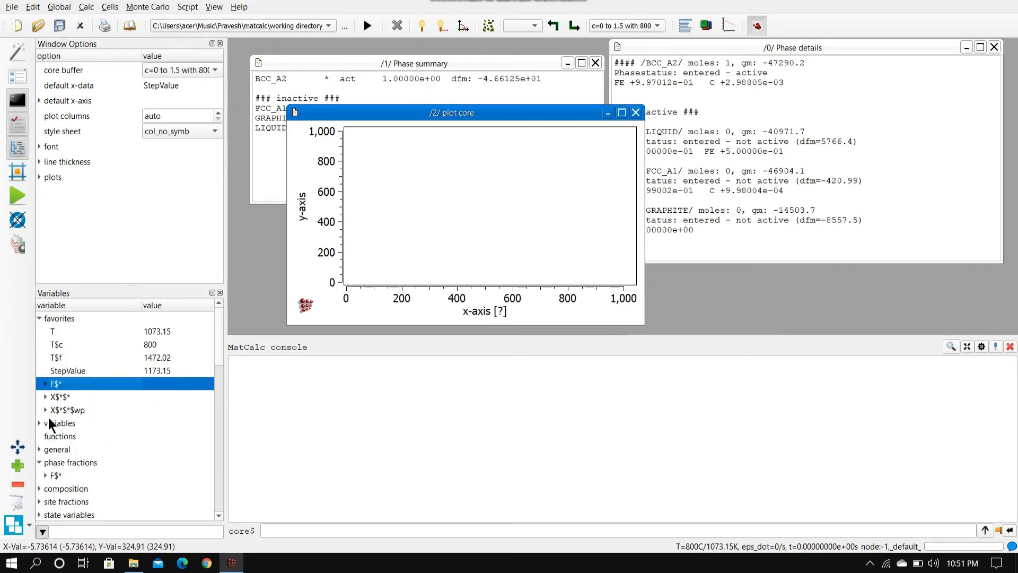
pyautogui.click(55, 463)
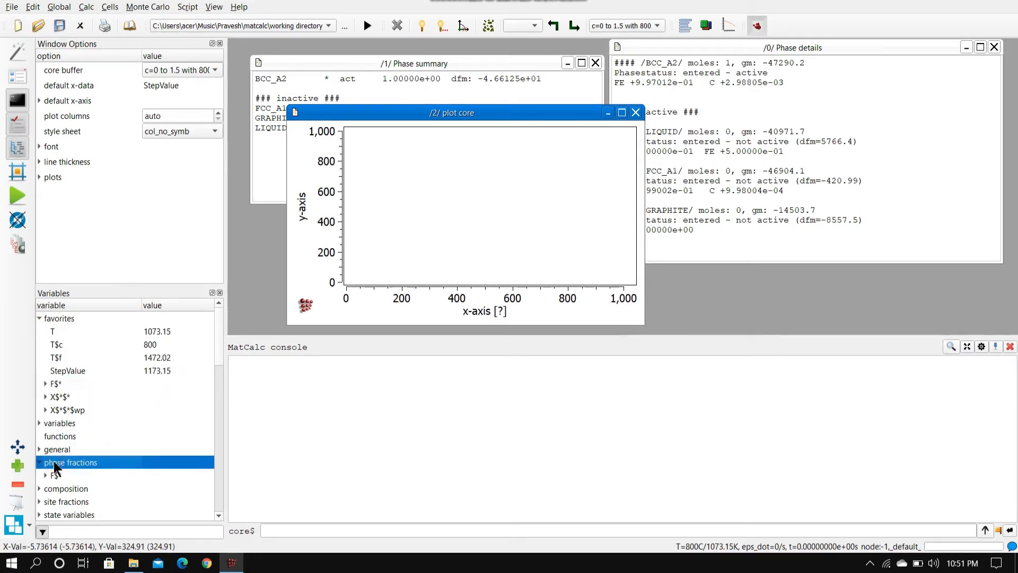
pyautogui.click(56, 476)
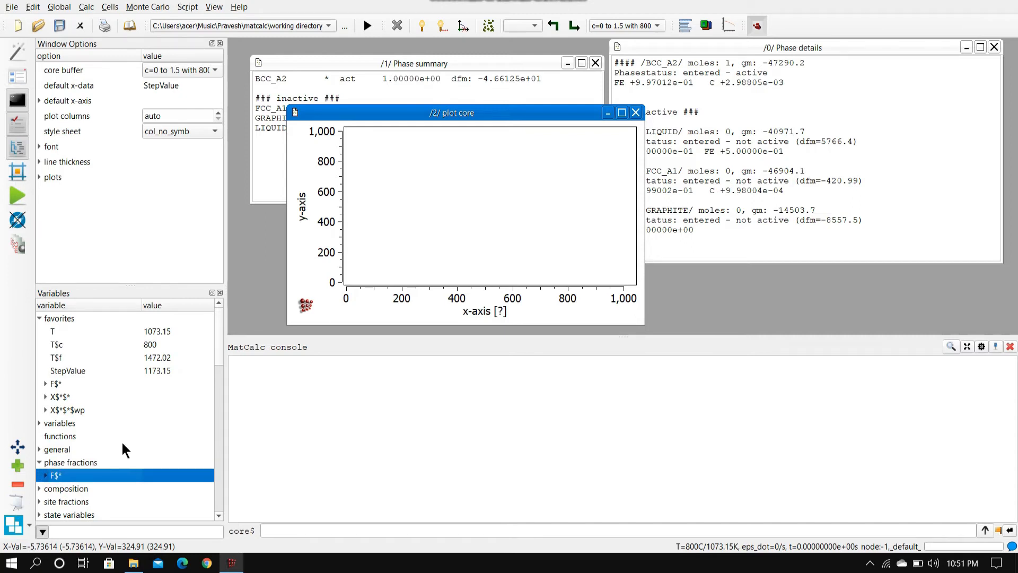
pyautogui.moveTo(51, 477); pyautogui.dragTo(412, 221)
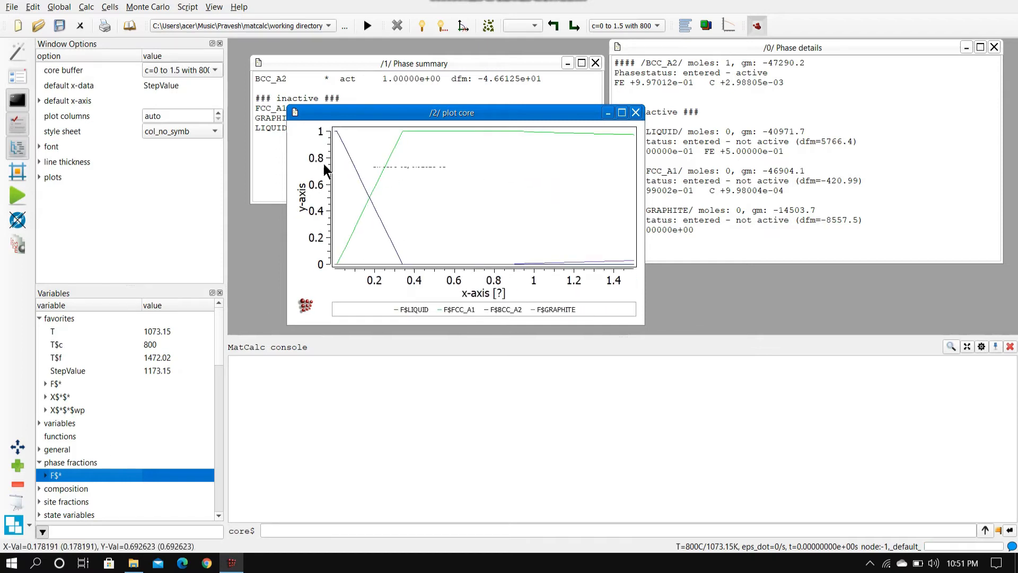
# Step: Preview the plot with the core buffer "c=0 to 1.5 at 500" and set the buffer to "T=400 to 1600"
pyautogui.click(184, 73)
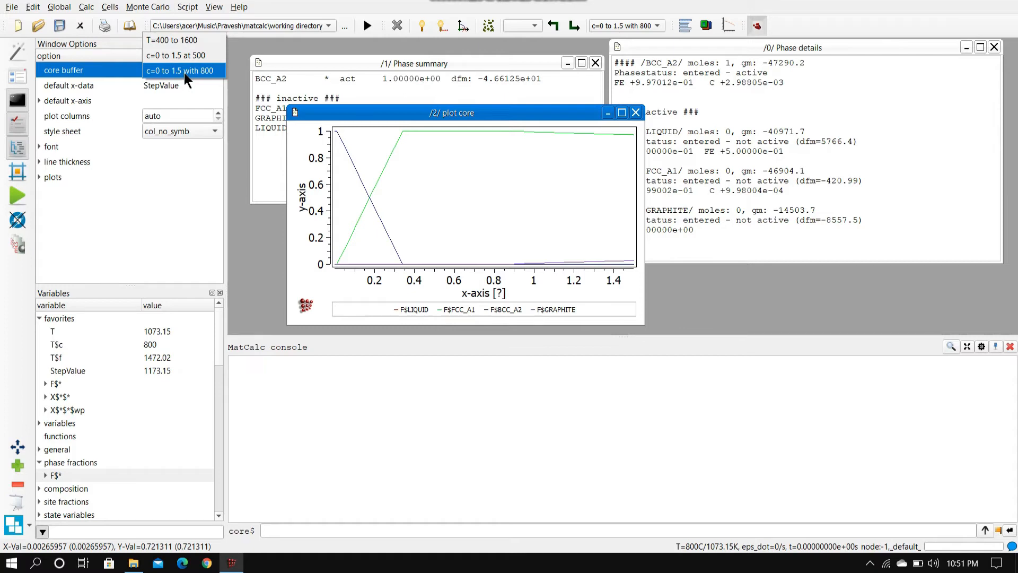
pyautogui.click(184, 72)
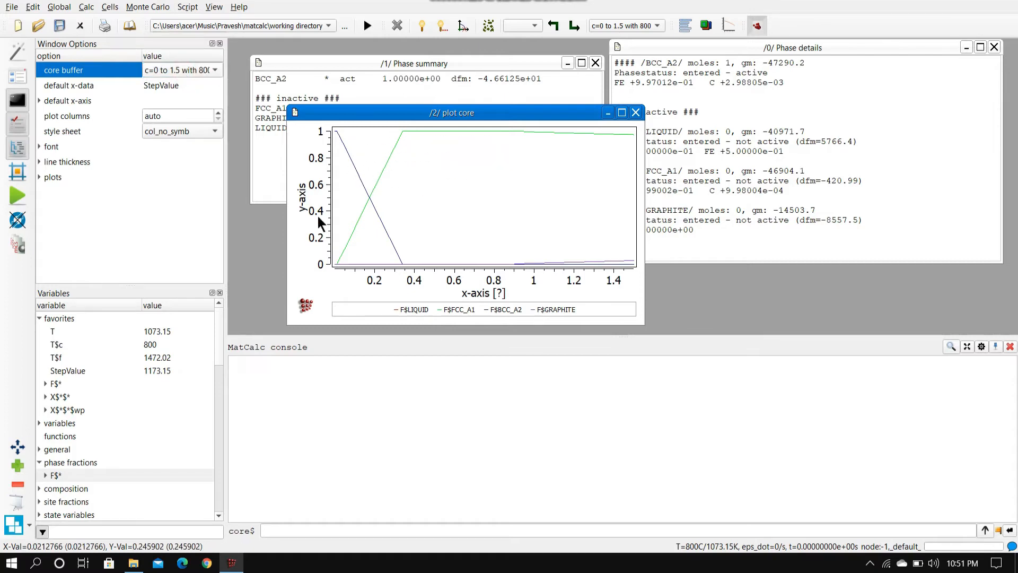
pyautogui.click(178, 70)
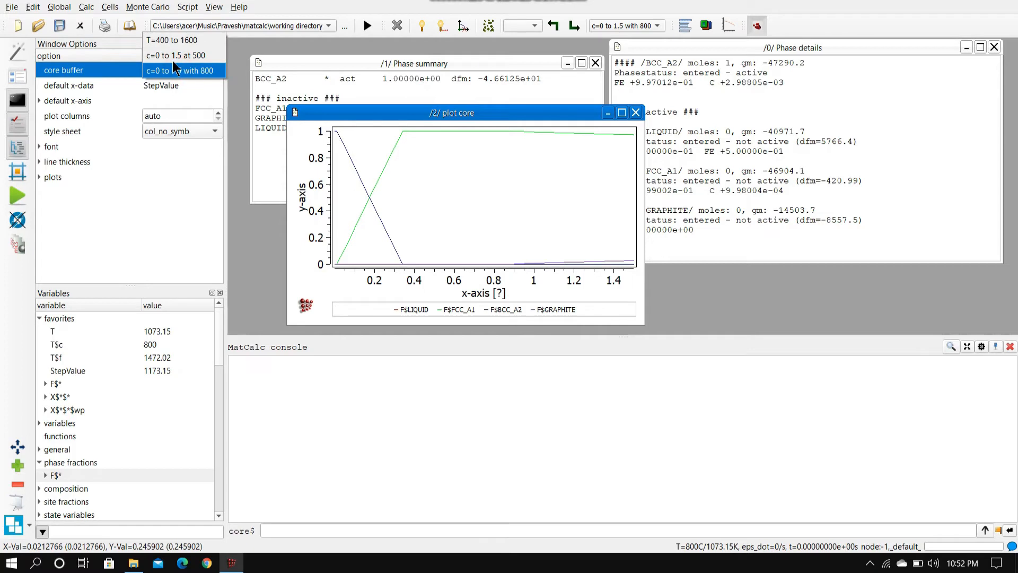
pyautogui.click(173, 58)
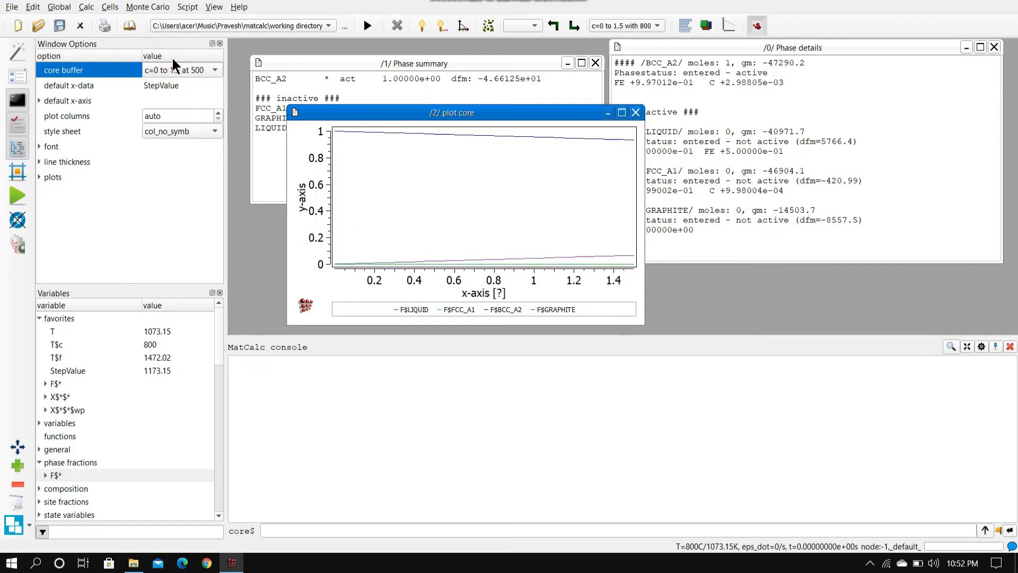
pyautogui.click(174, 70)
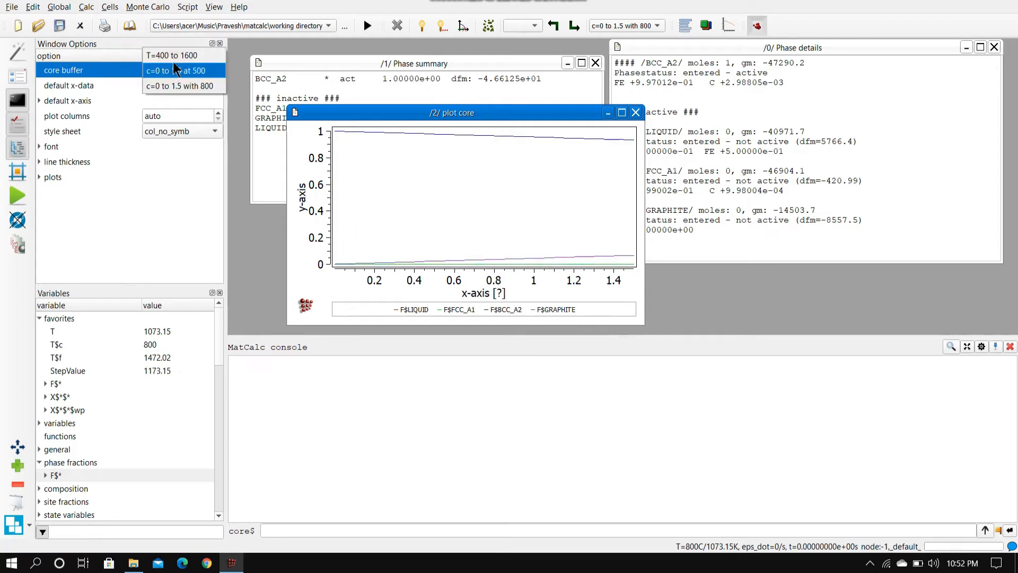
pyautogui.click(174, 60)
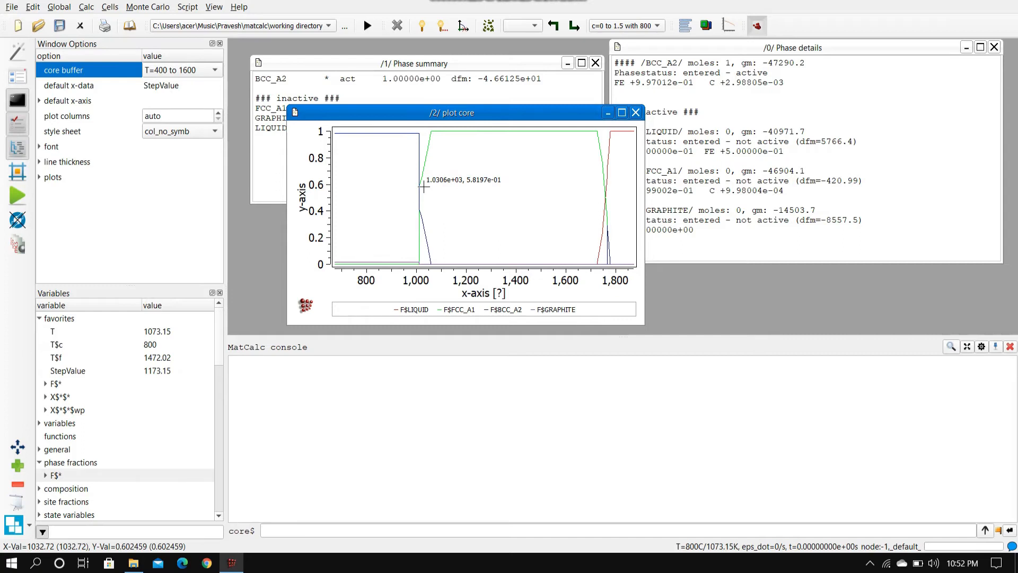
# Step: Zoom in on the phase fraction curves around 1,000 to 1,030 on the x-axis and restore the full plot range
pyautogui.scroll(2, 423, 187)
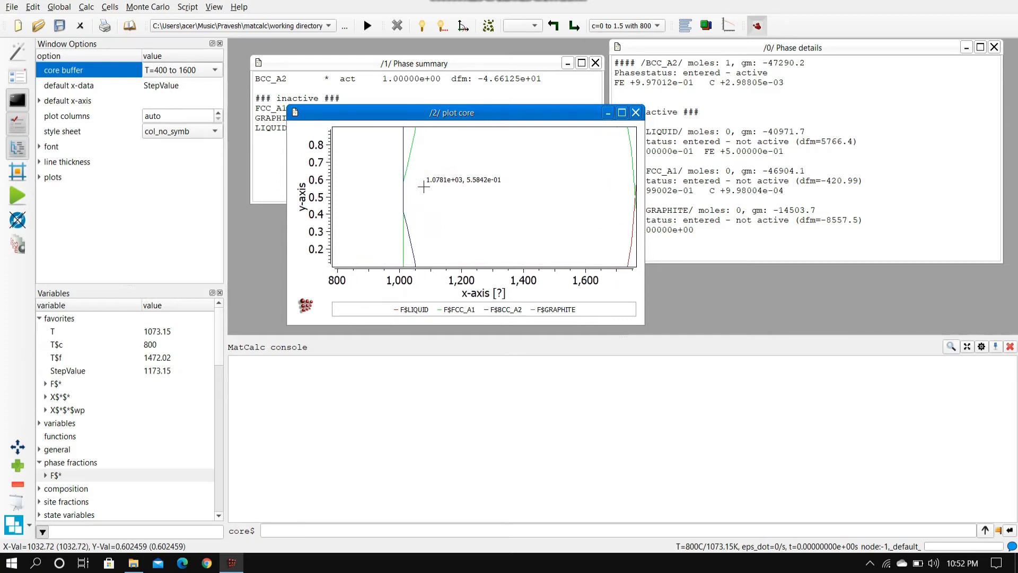
pyautogui.scroll(-2, 424, 186)
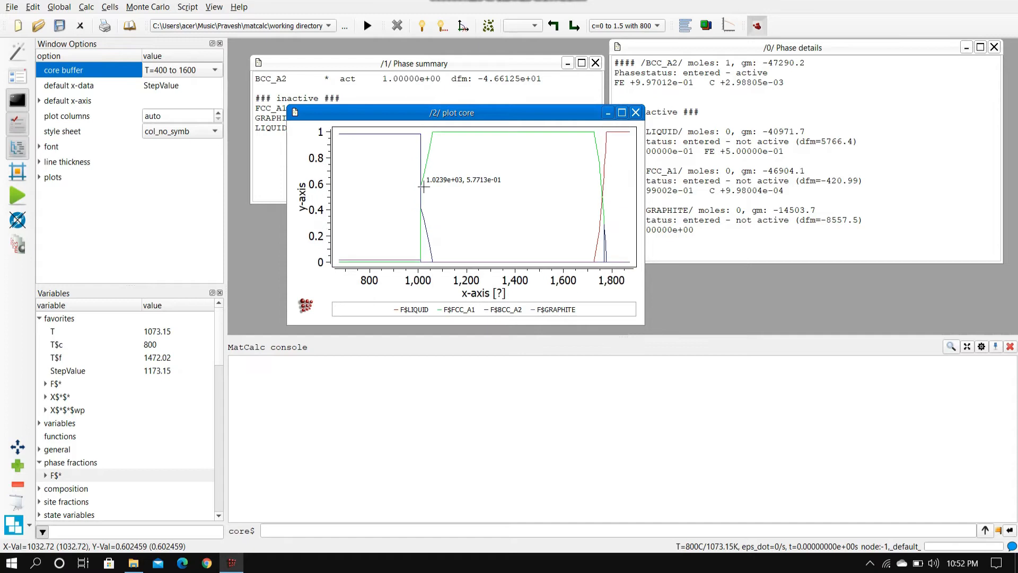
pyautogui.scroll(-1, 424, 187)
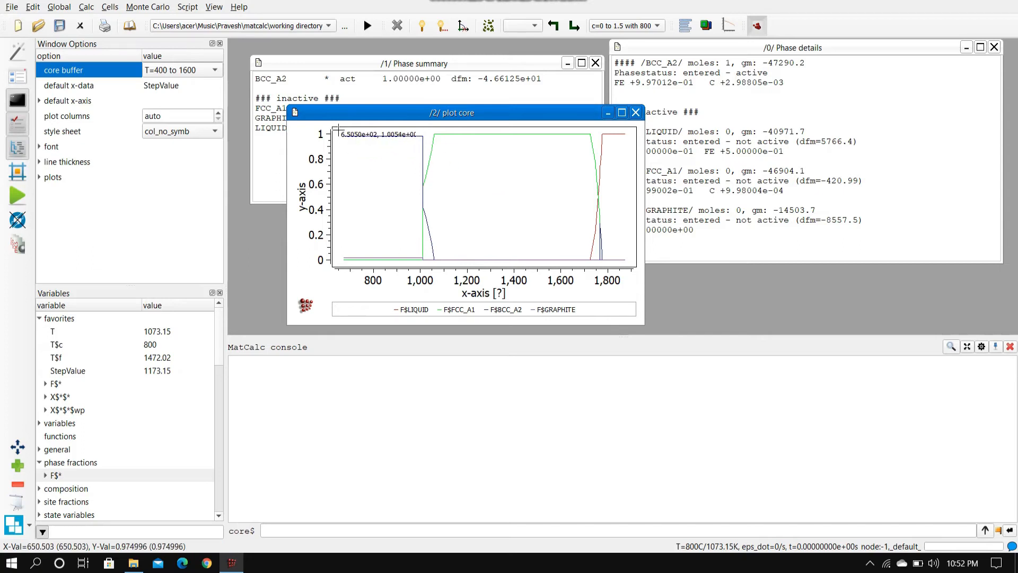
pyautogui.moveTo(338, 130); pyautogui.dragTo(491, 229)
pyautogui.moveTo(470, 171); pyautogui.dragTo(537, 253)
pyautogui.moveTo(419, 159); pyautogui.dragTo(482, 252)
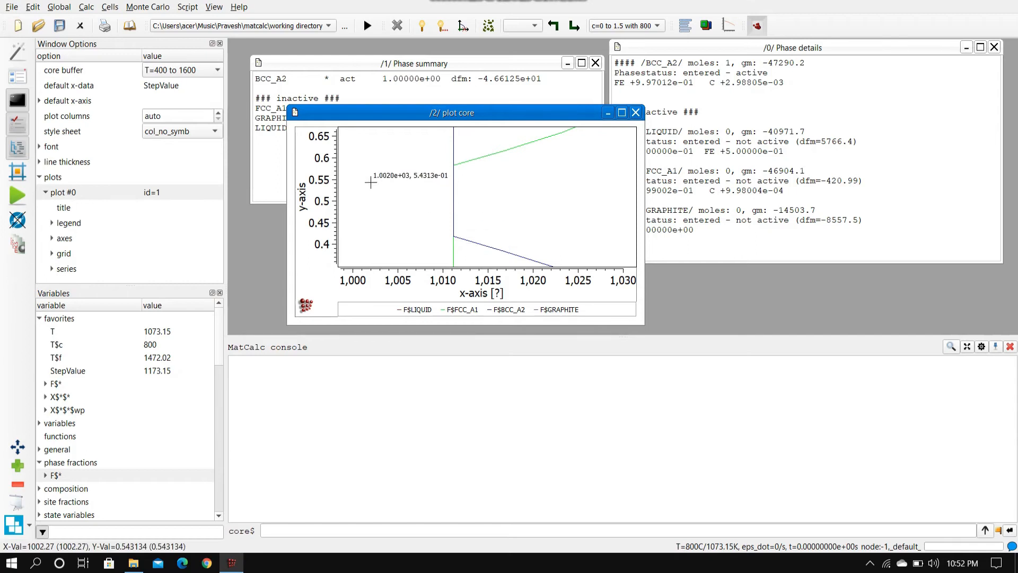
pyautogui.doubleClick(492, 177)
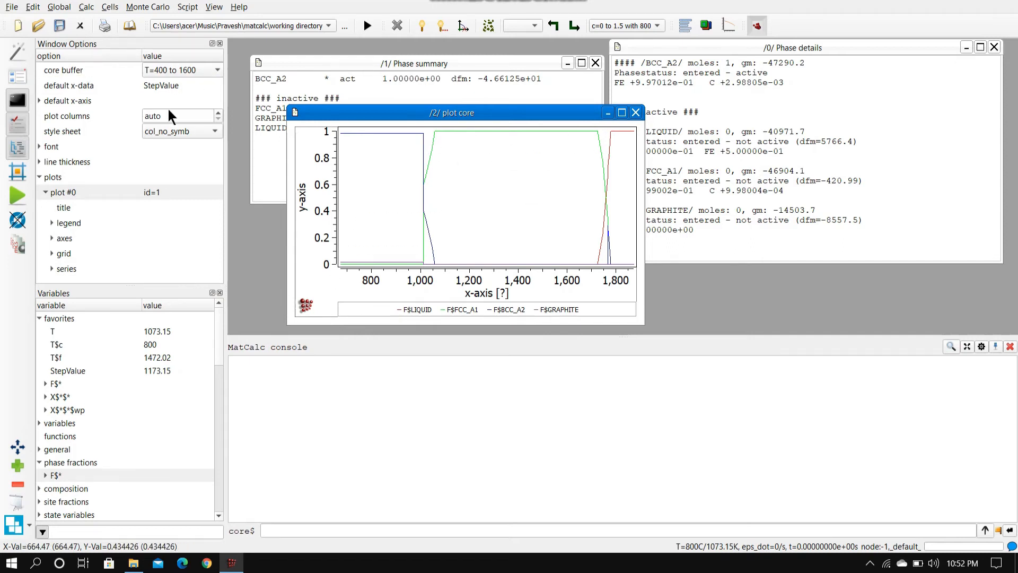
# Step: Set the plot's default x-data to t$c to show temperature in Celsius
pyautogui.click(185, 85)
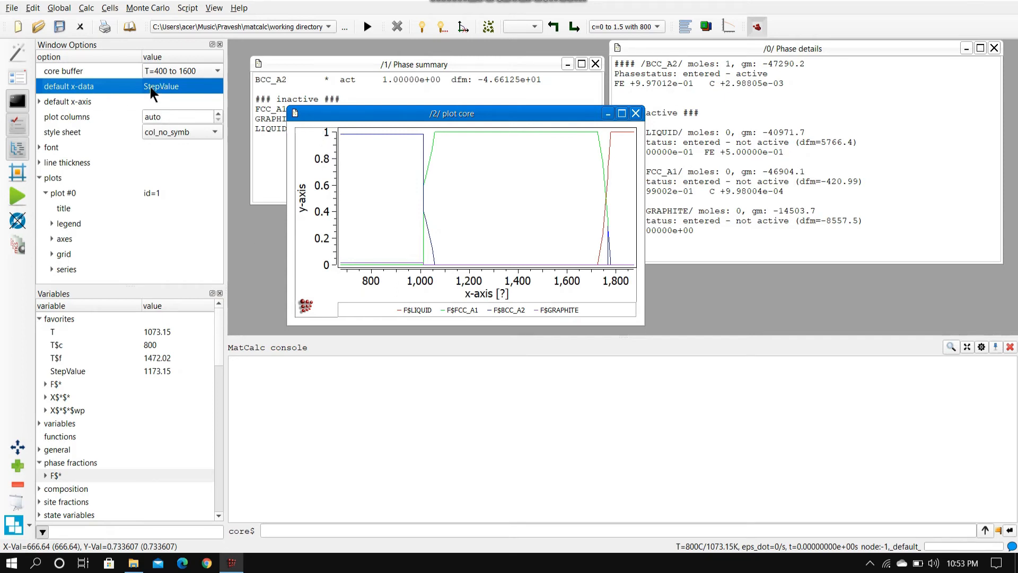
pyautogui.doubleClick(164, 87)
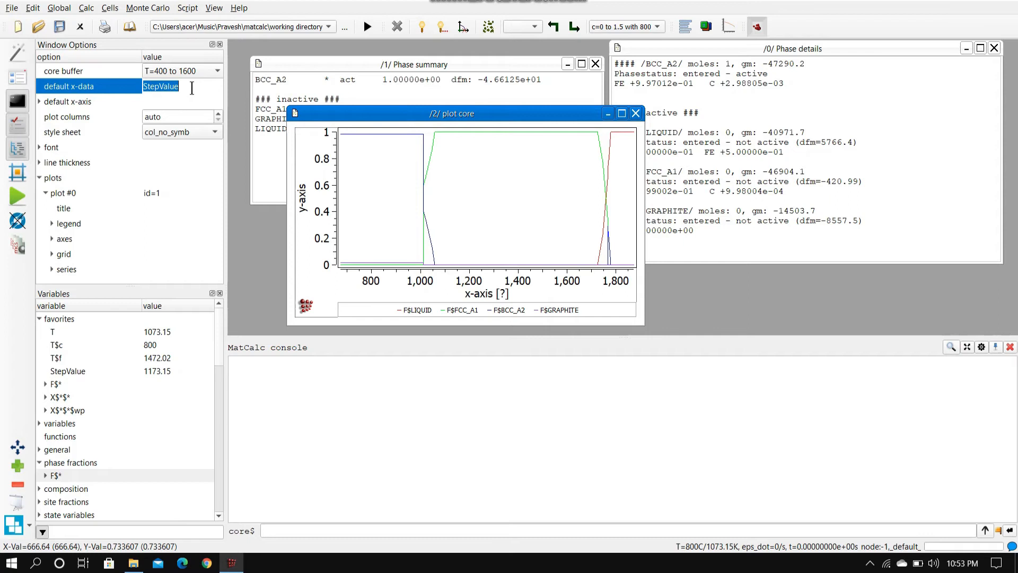
pyautogui.press('BackSpace')
pyautogui.write('t$')
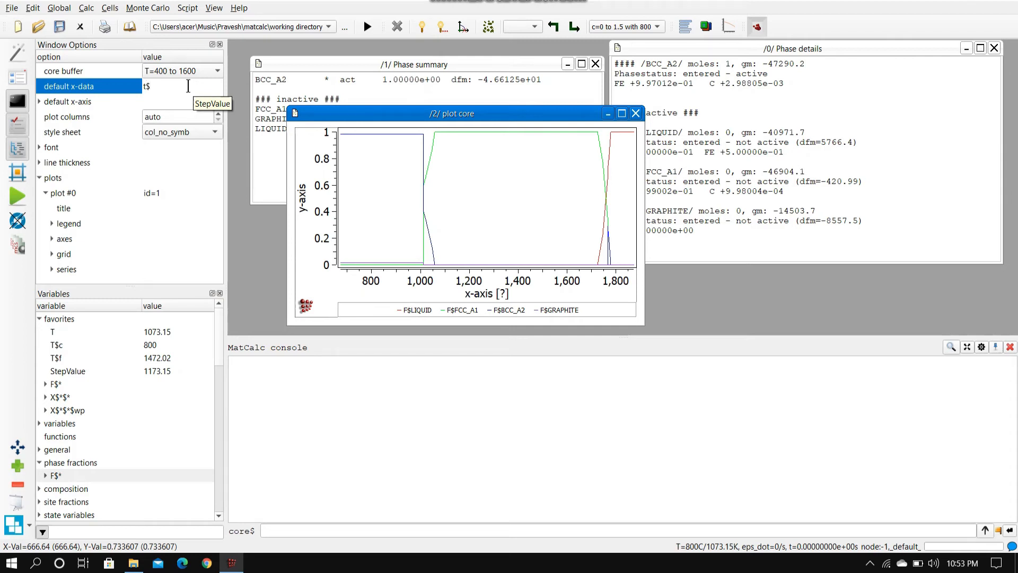
pyautogui.moveTo(187, 87); pyautogui.dragTo(130, 92)
pyautogui.click(153, 93)
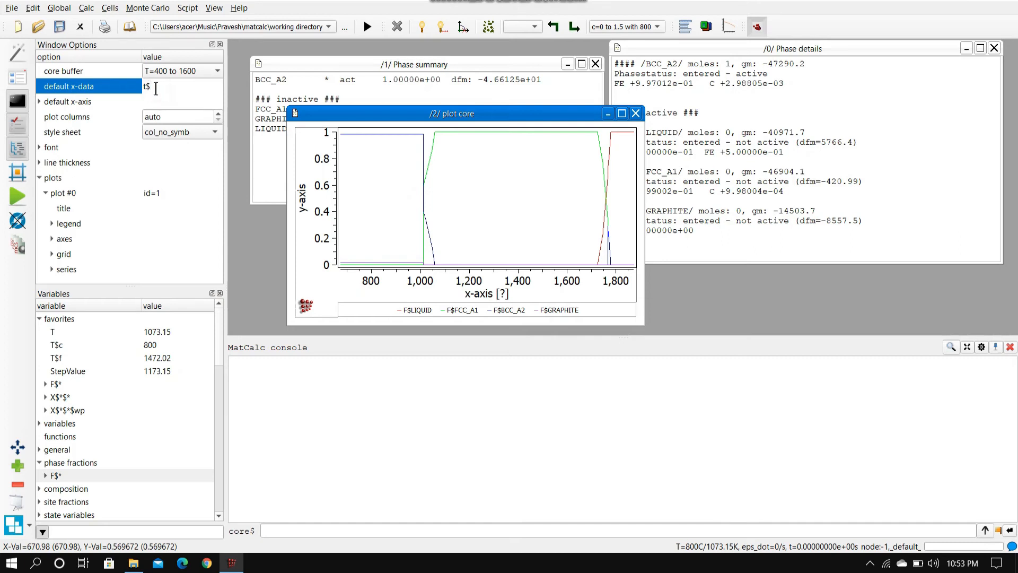
pyautogui.write('c')
pyautogui.press('Return')
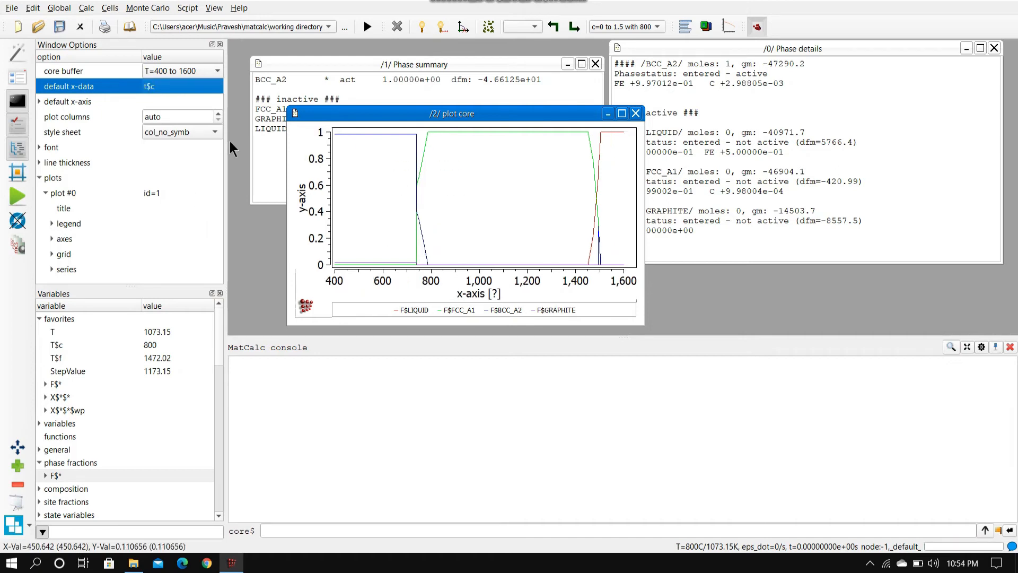
# Step: Try t$ as the plot's default x-data for comparison and restore t$c
pyautogui.click(173, 86)
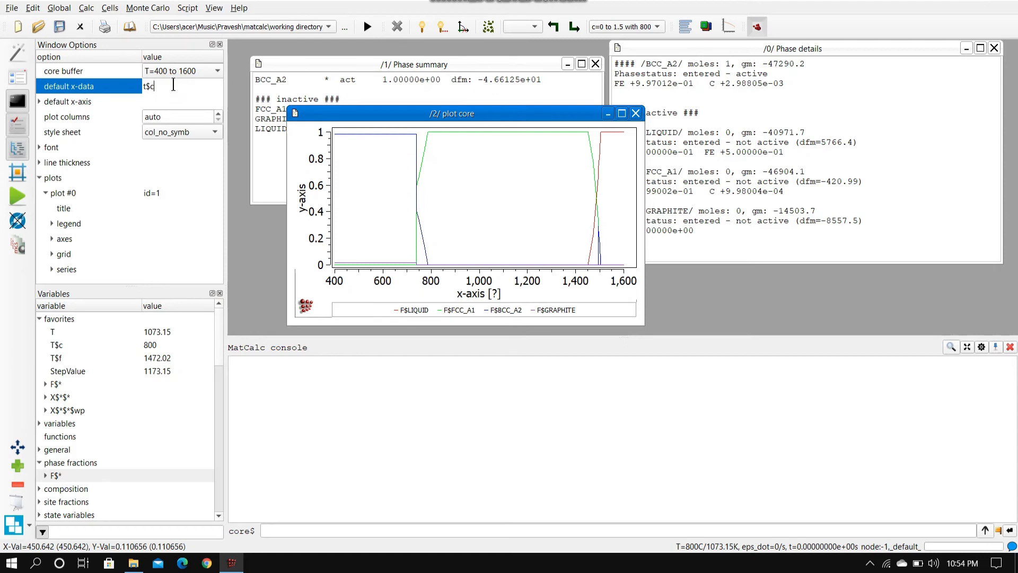
pyautogui.press('BackSpace')
pyautogui.press('Return')
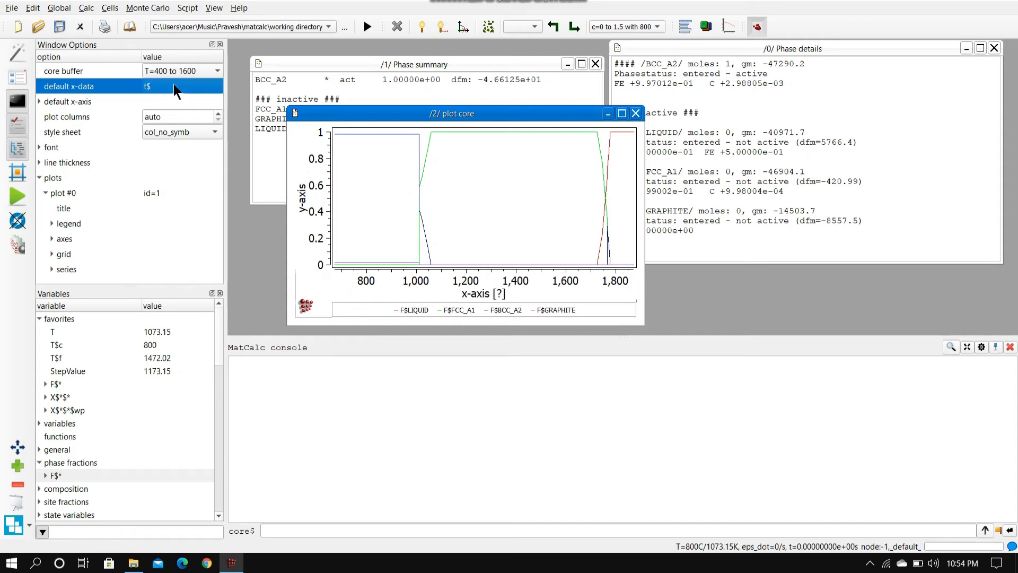
pyautogui.click(174, 84)
pyautogui.write('c')
pyautogui.press('Return')
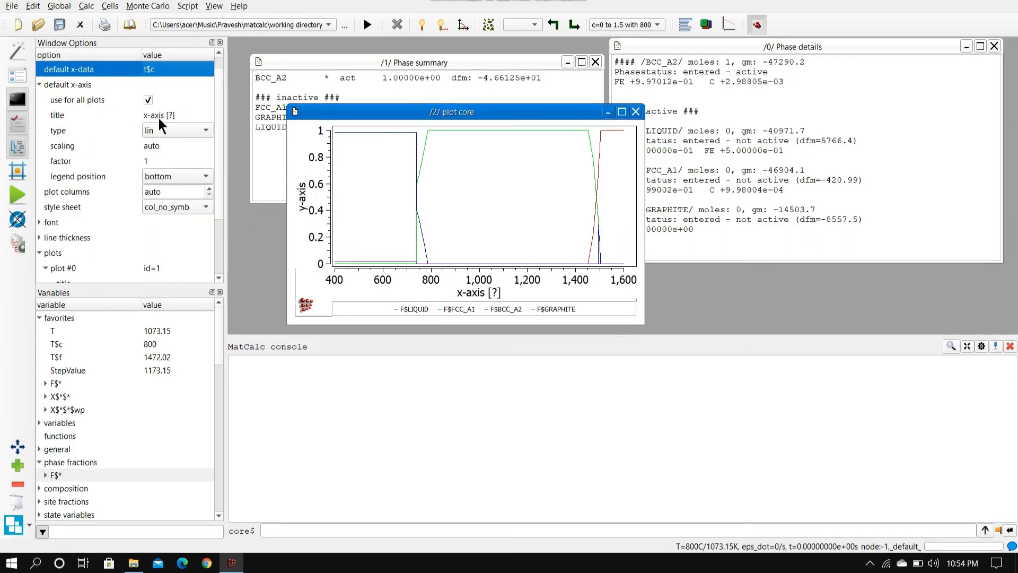
# Step: Set the title of the plot's default x-axis to "Temperature"
pyautogui.doubleClick(158, 118)
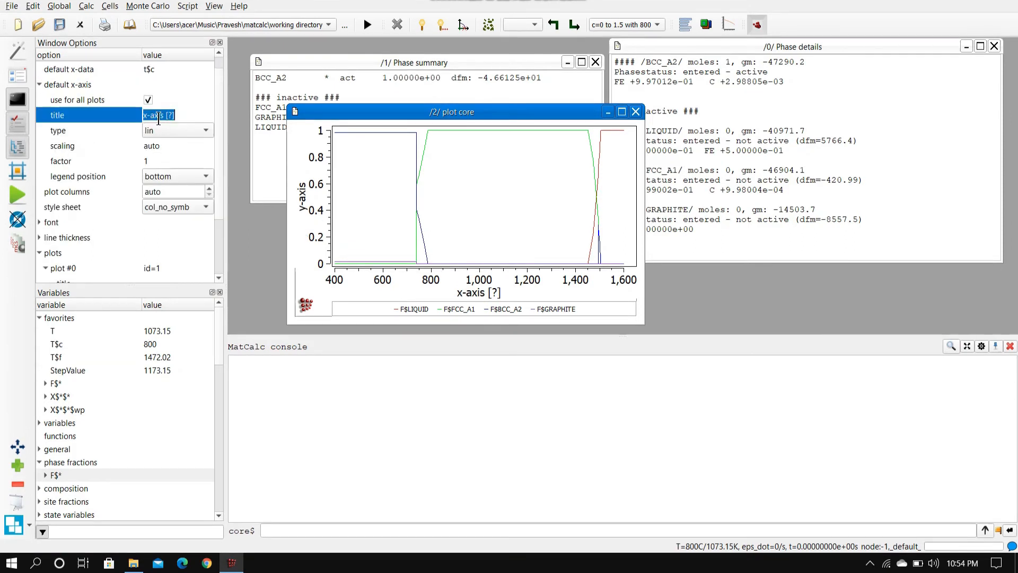
pyautogui.press('capslock')
pyautogui.write('T')
pyautogui.press('capslock')
pyautogui.write('empe')
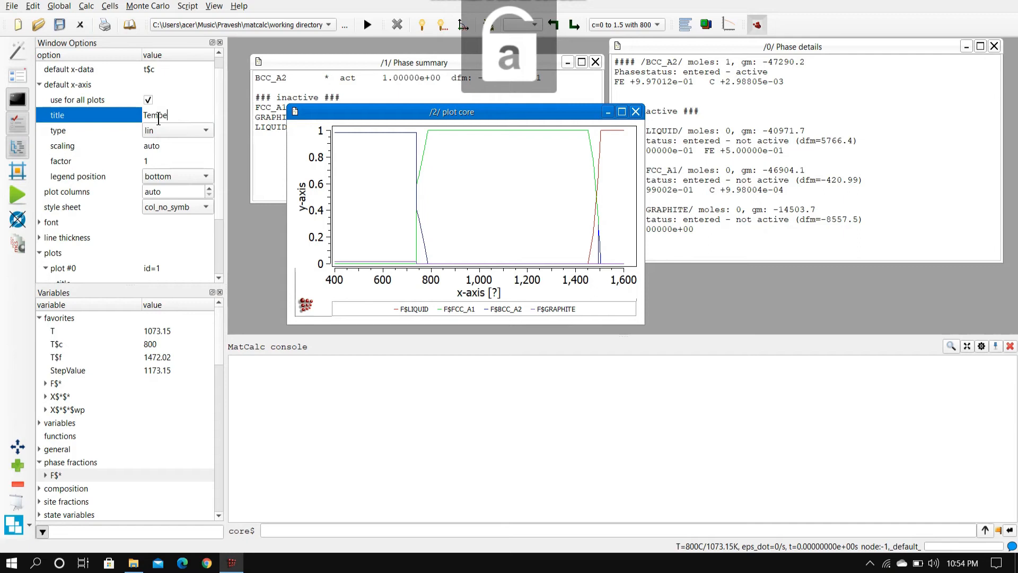
pyautogui.write('rature')
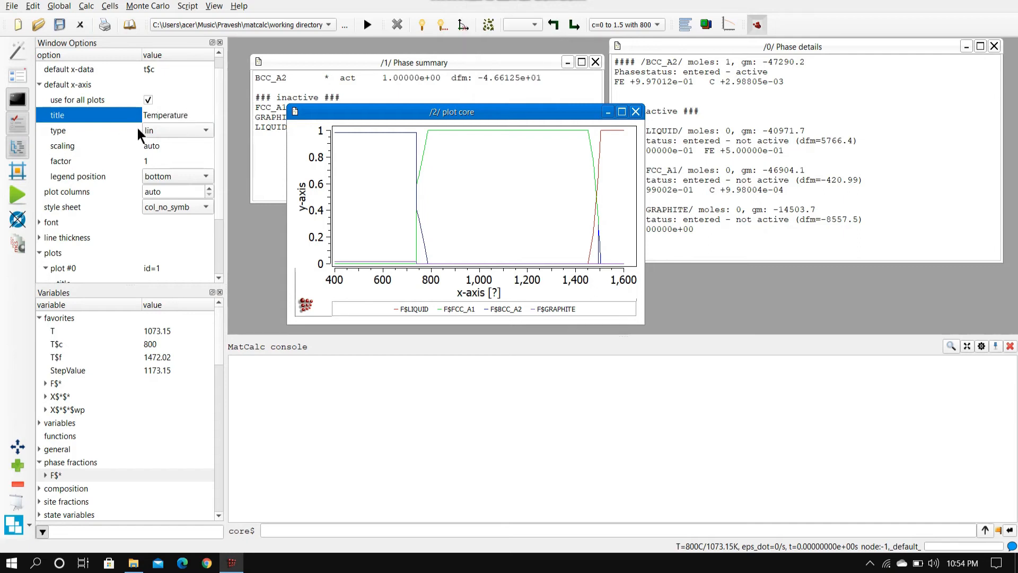
# Step: Keep the type of the plot's default x-axis as lin
pyautogui.click(158, 131)
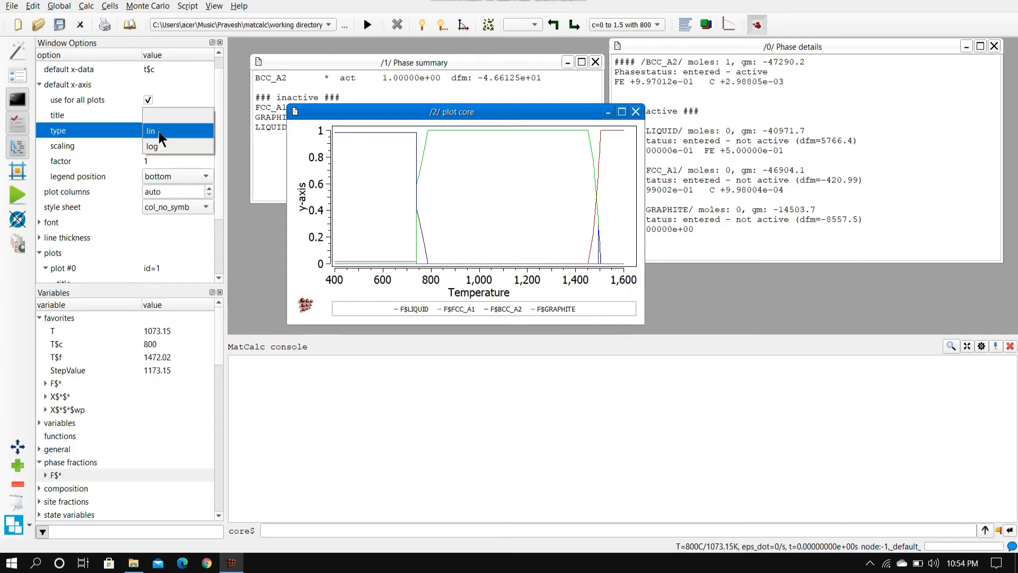
pyautogui.click(158, 130)
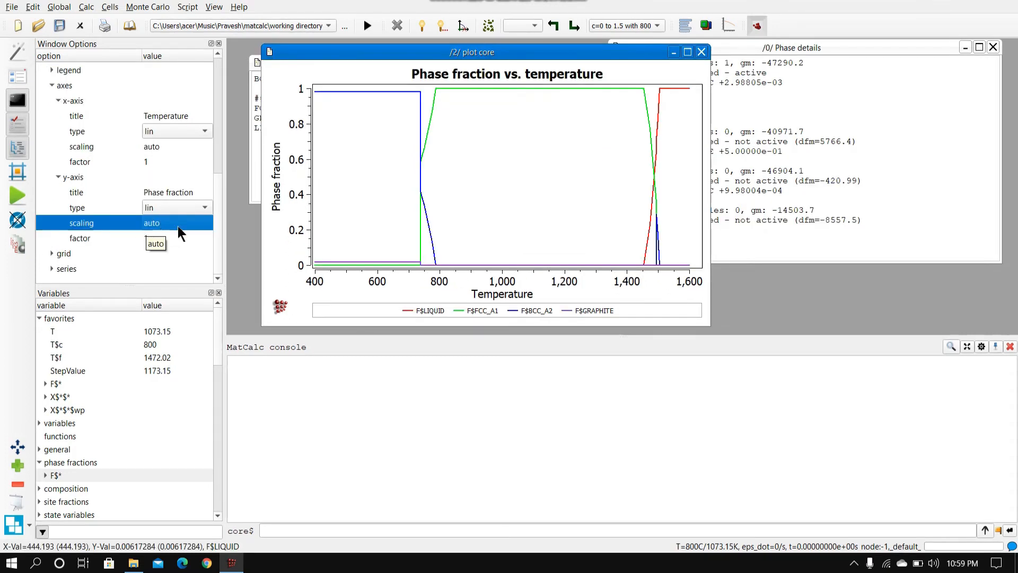
# Step: Try a y-axis scaling of 0.2..0.5 on the phase fraction plot and restore auto scaling
pyautogui.doubleClick(149, 223)
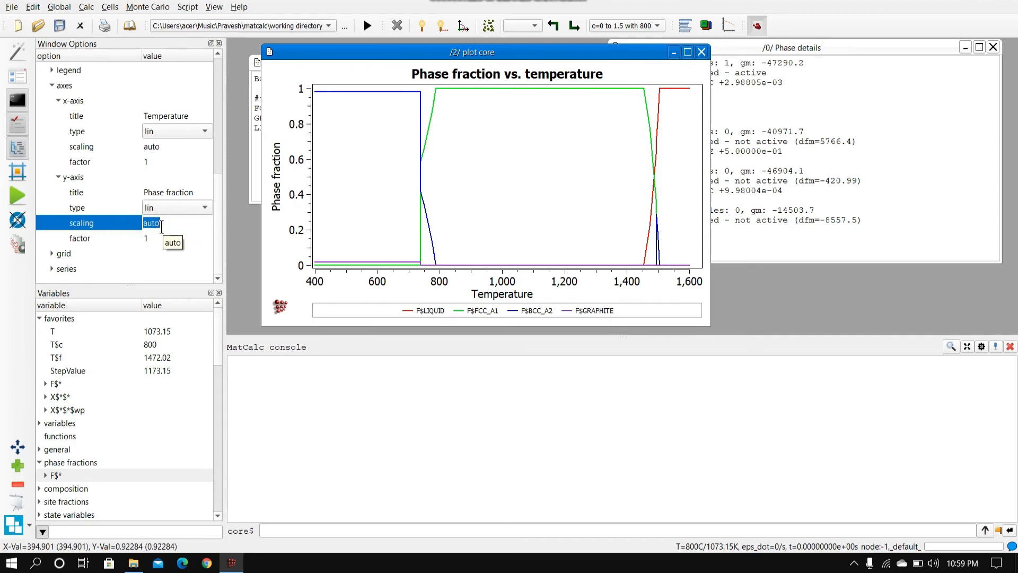
pyautogui.write('0.2..05')
pyautogui.press('Return')
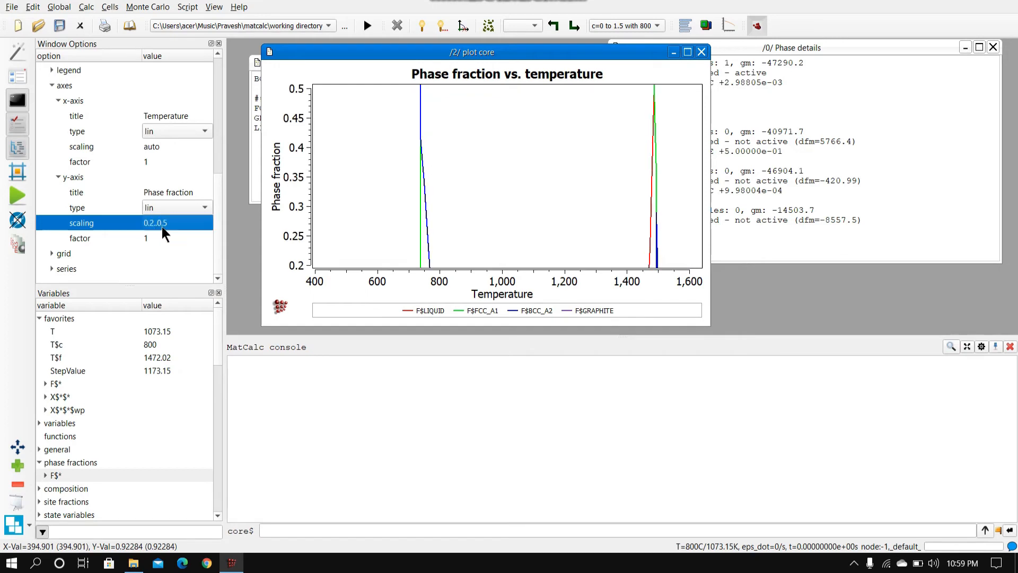
pyautogui.doubleClick(162, 227)
pyautogui.write('auto')
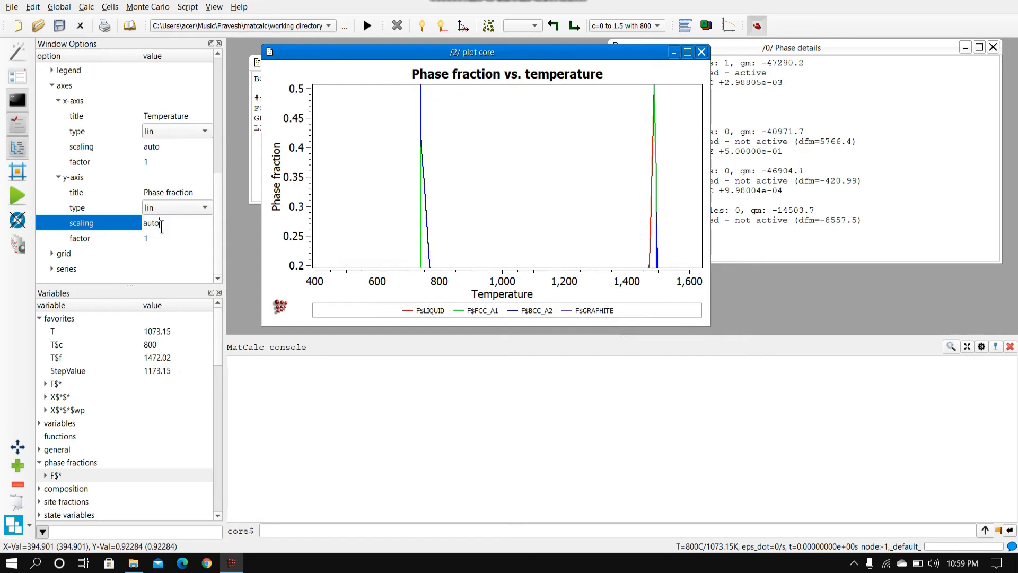
pyautogui.press('Return')
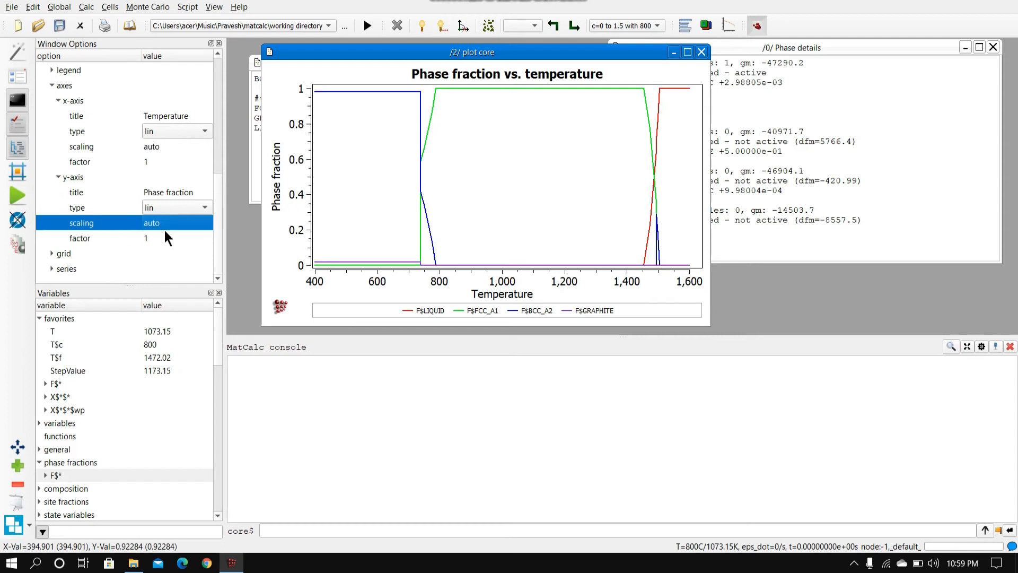
# Step: Try a y-axis factor of 0.5 on the phase fraction plot and restore the factor to 1
pyautogui.click(164, 235)
pyautogui.doubleClick(157, 235)
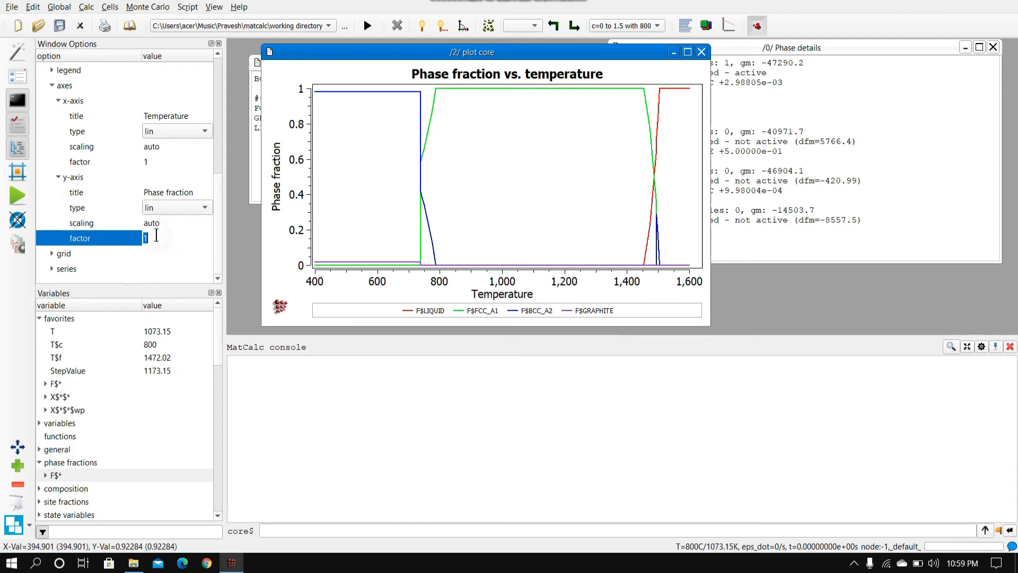
pyautogui.write('0.5')
pyautogui.press('Return')
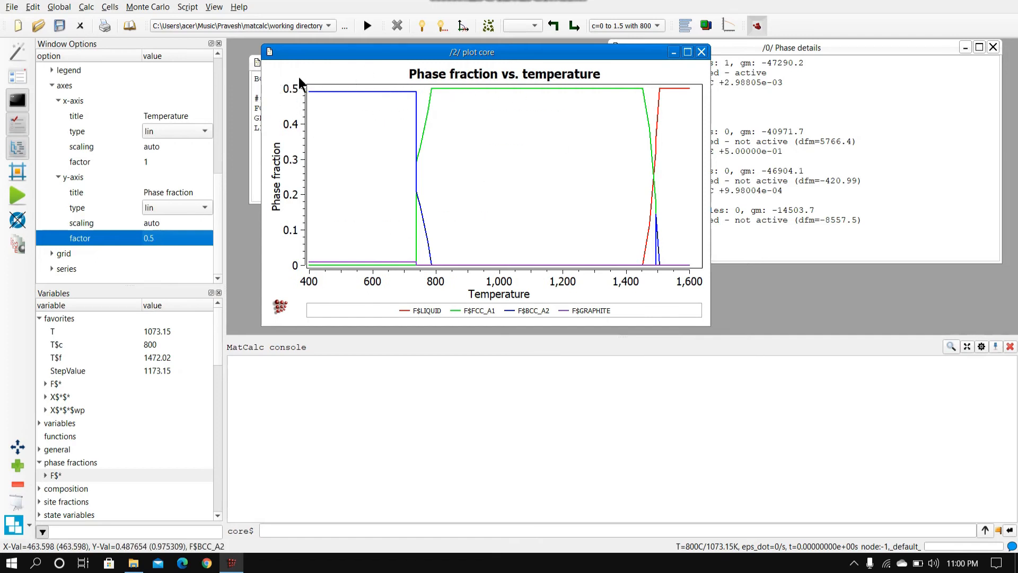
pyautogui.doubleClick(170, 234)
pyautogui.write('1')
pyautogui.press('Return')
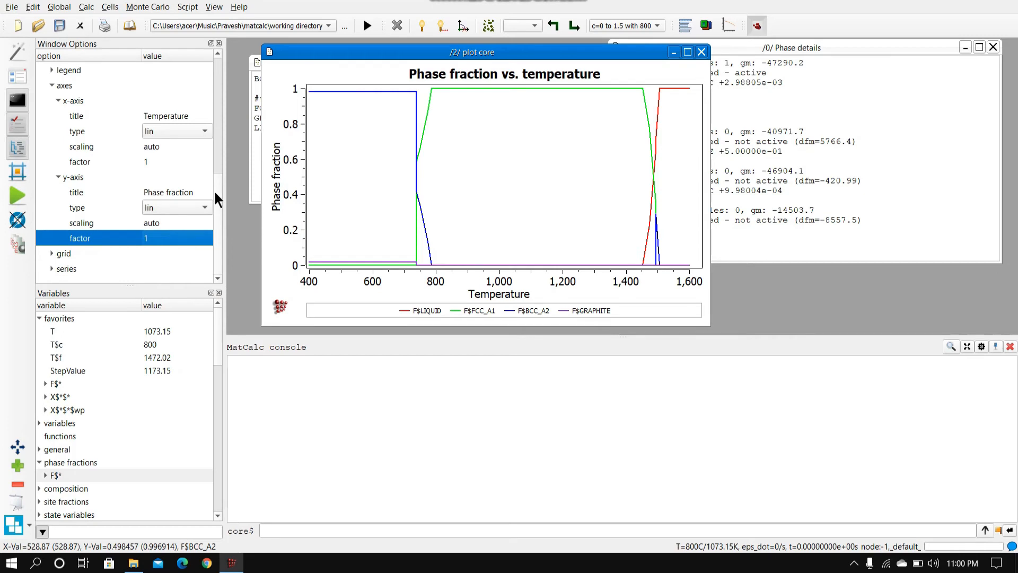
# Step: Turn on the major and minor grid lines for both the x and y directions of the plot
pyautogui.click(52, 254)
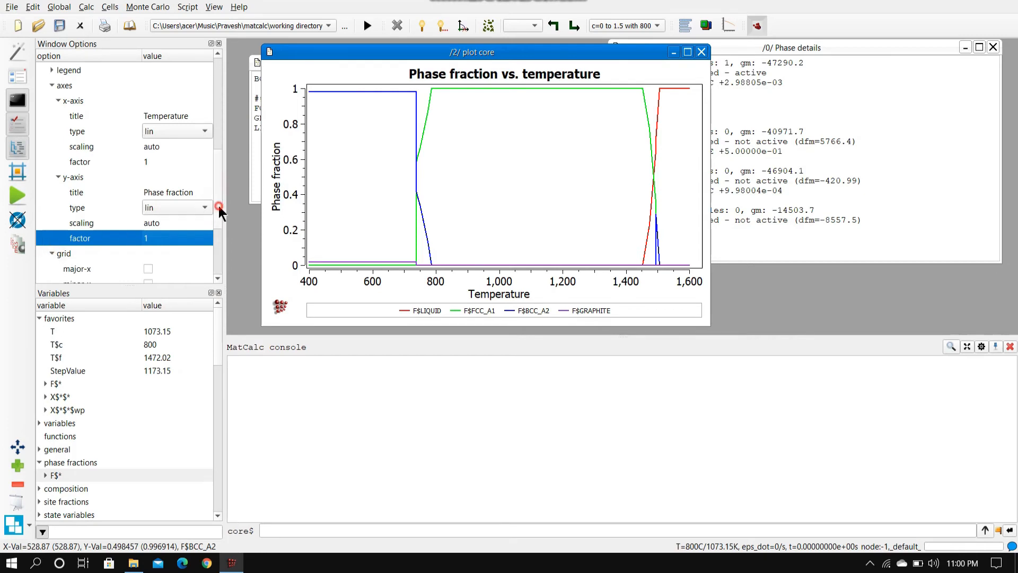
pyautogui.scroll(-3, 211, 237)
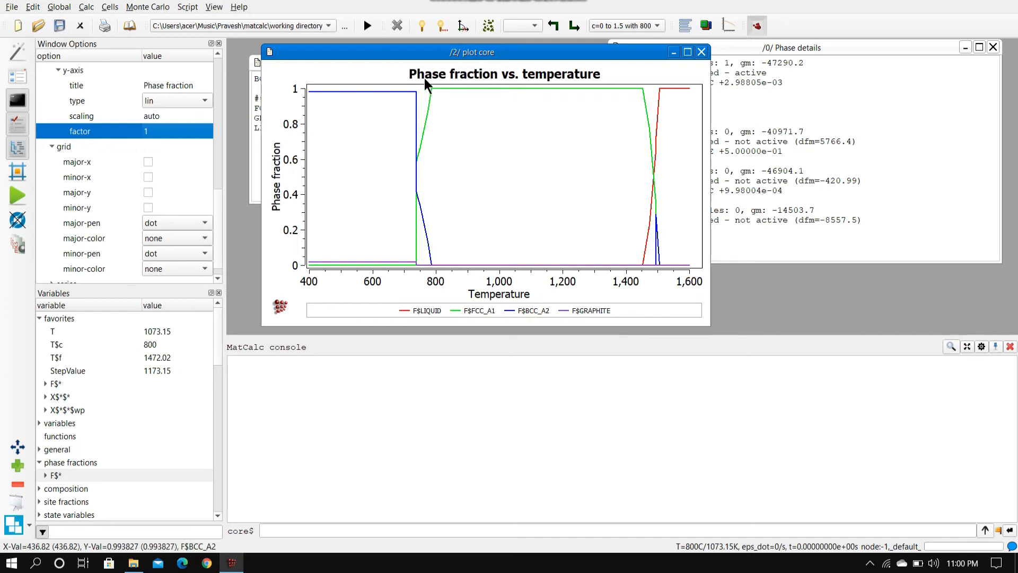
pyautogui.click(148, 160)
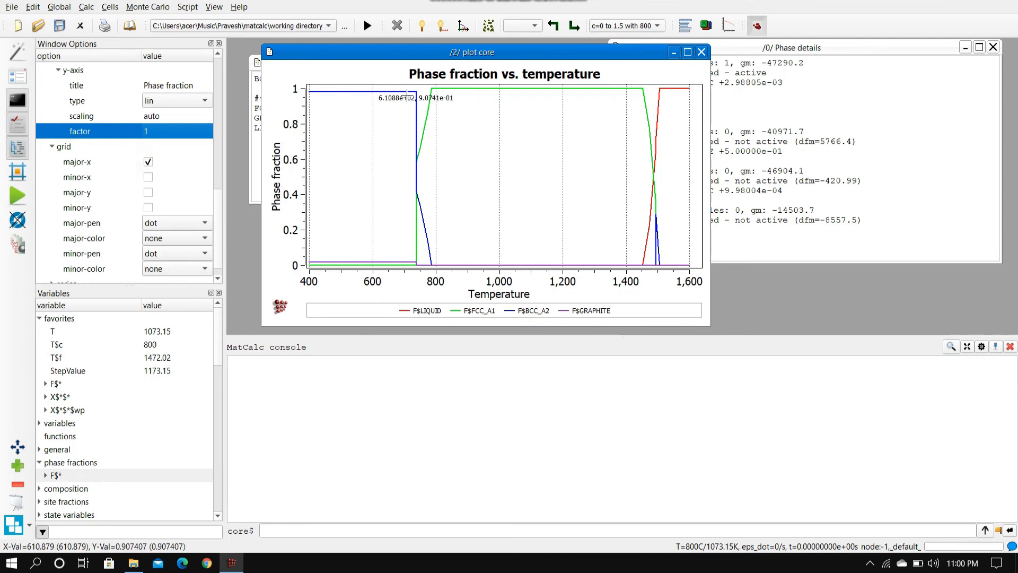
pyautogui.click(148, 176)
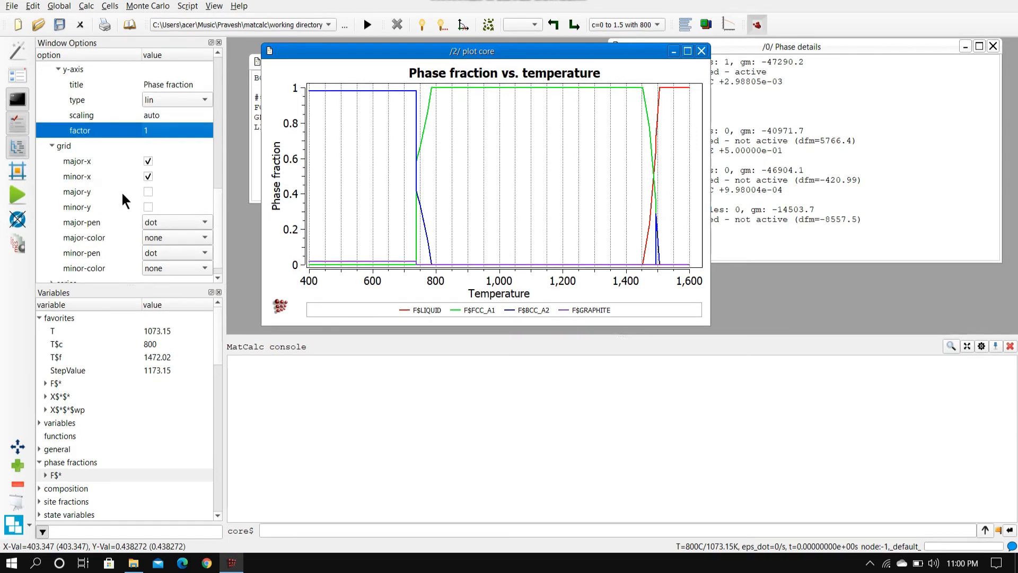
pyautogui.click(148, 208)
pyautogui.click(147, 192)
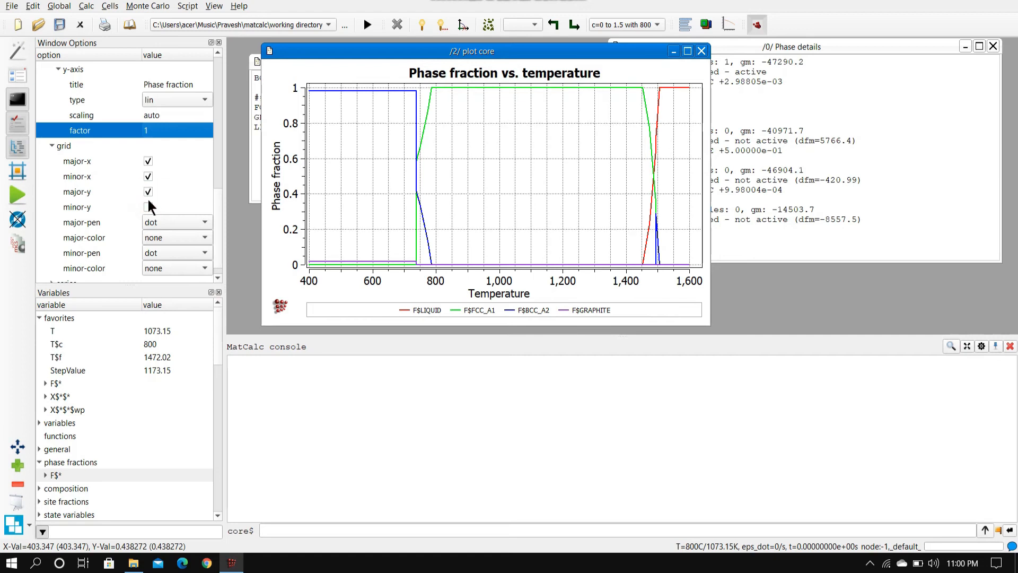
pyautogui.click(148, 206)
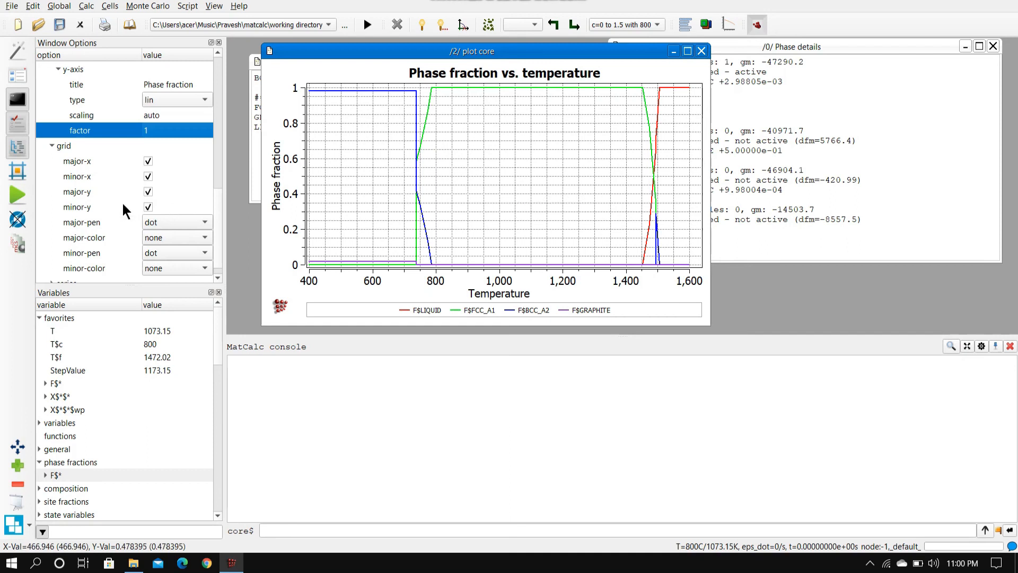
# Step: Turn off all major and minor grid lines of the plot
pyautogui.click(146, 207)
pyautogui.click(148, 192)
pyautogui.click(148, 177)
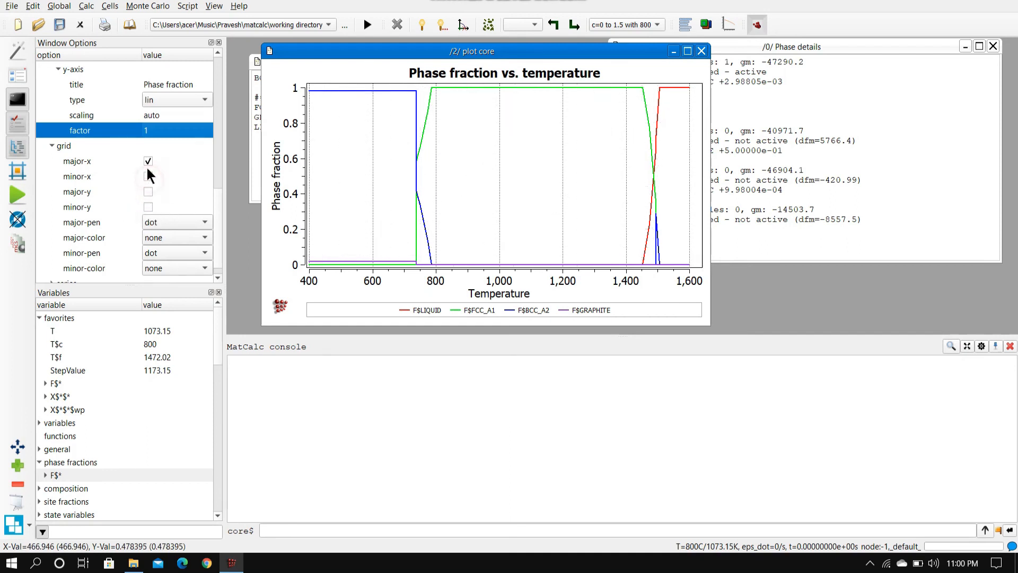
pyautogui.click(148, 161)
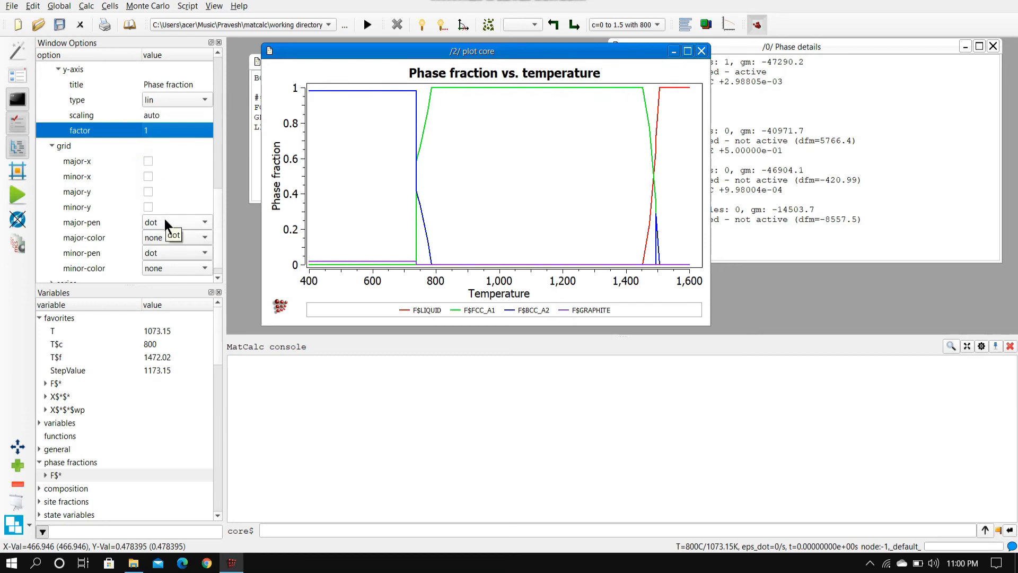
# Step: Set the grid's major pen to dash-dot after trying solid, showing the major-x grid lines only for the preview
pyautogui.click(148, 162)
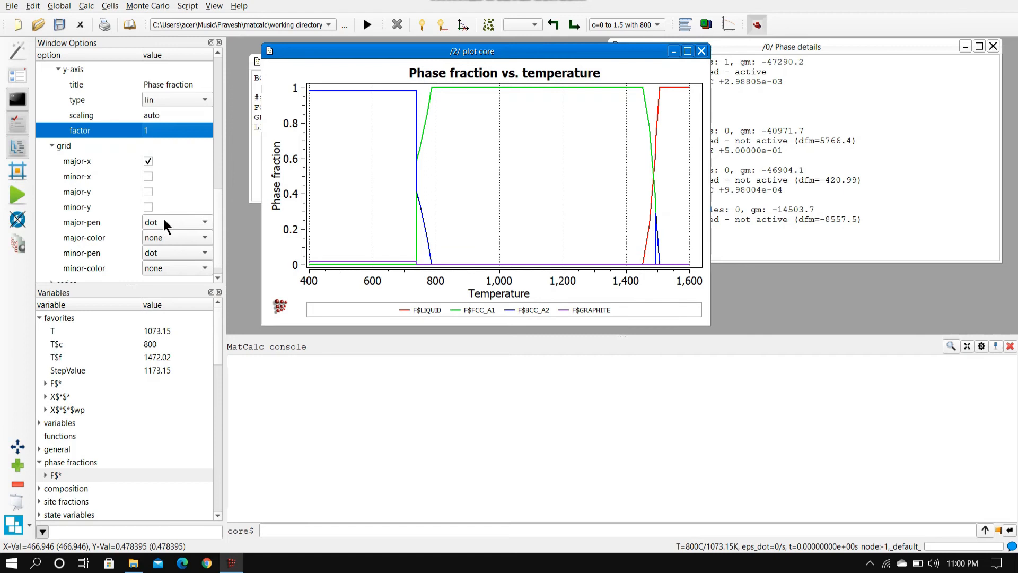
pyautogui.click(164, 223)
pyautogui.click(166, 188)
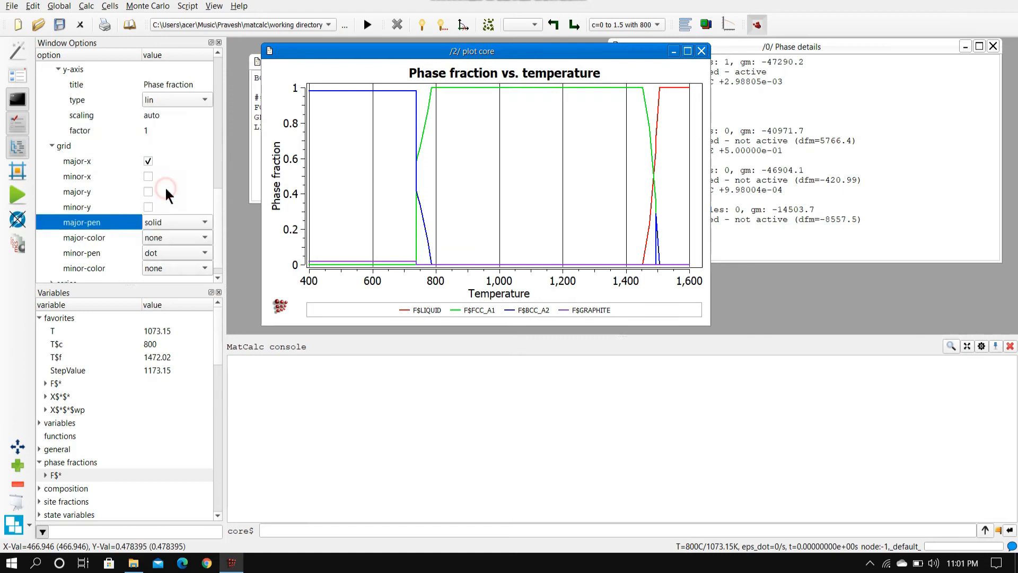
pyautogui.click(163, 224)
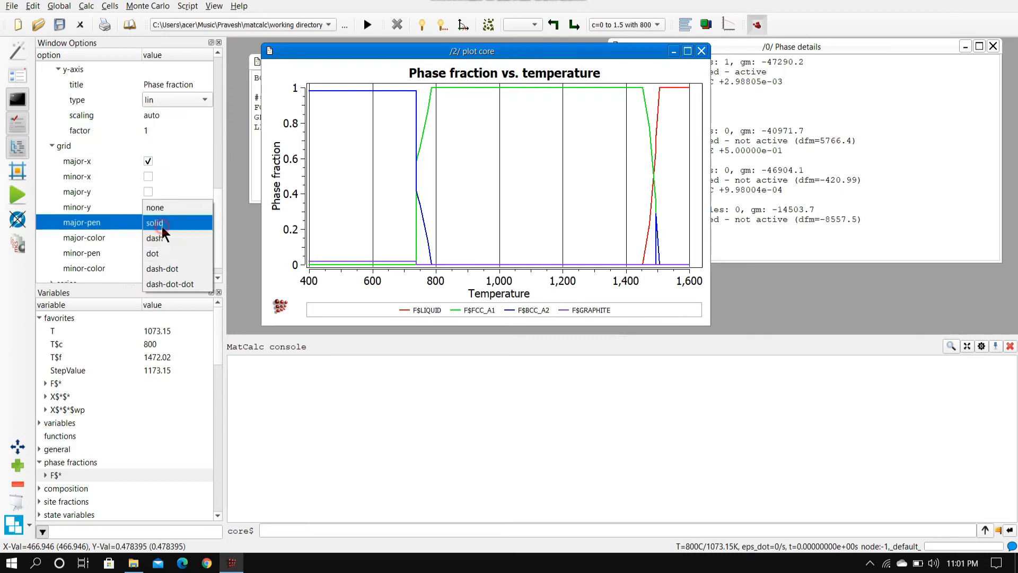
pyautogui.click(157, 273)
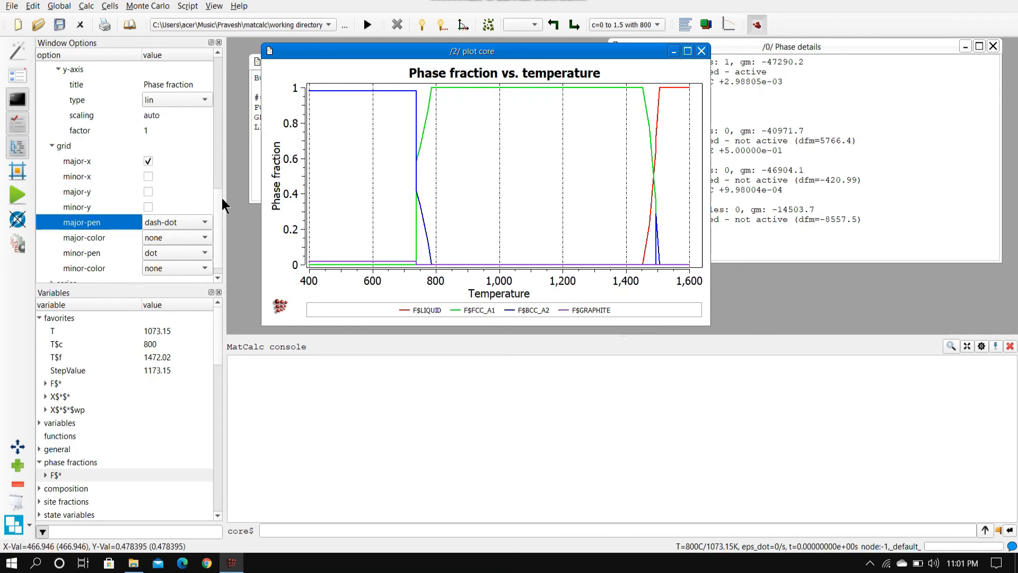
pyautogui.scroll(-1, 215, 198)
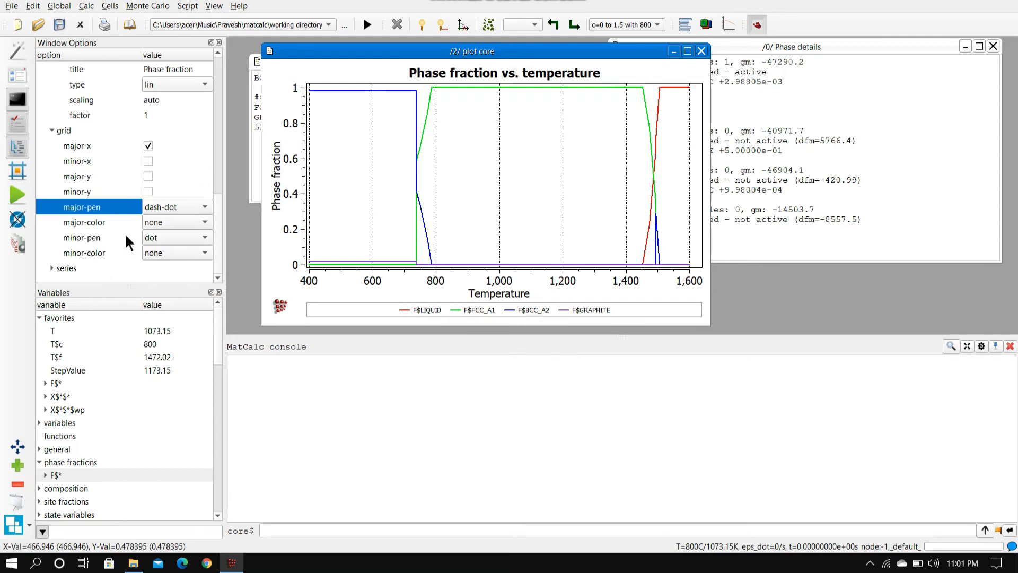
pyautogui.click(149, 147)
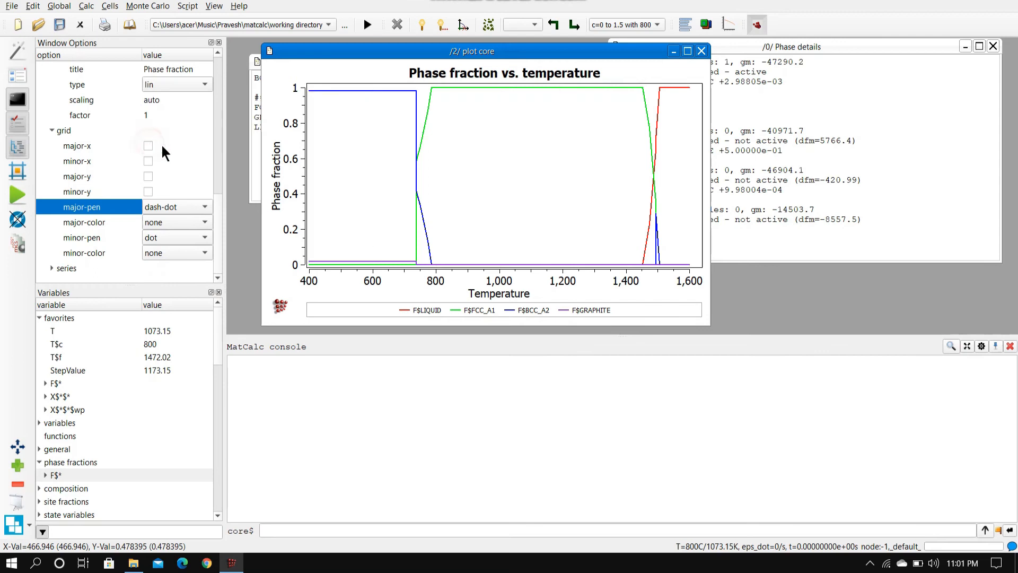
# Step: Disable the default style for series #1, F$FCC_A1, in the plot's series options
pyautogui.click(51, 268)
pyautogui.scroll(-2, 220, 230)
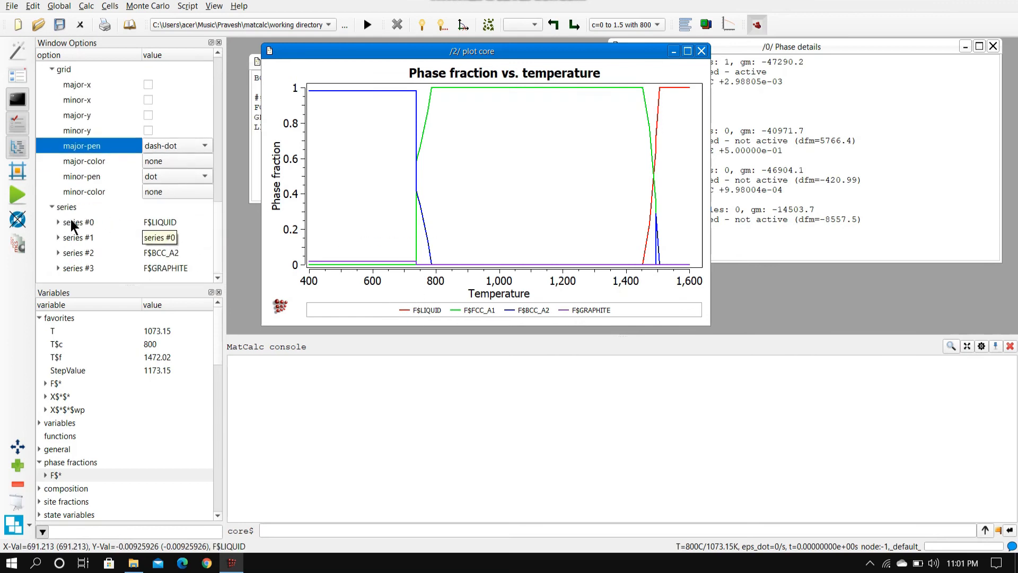
pyautogui.click(56, 238)
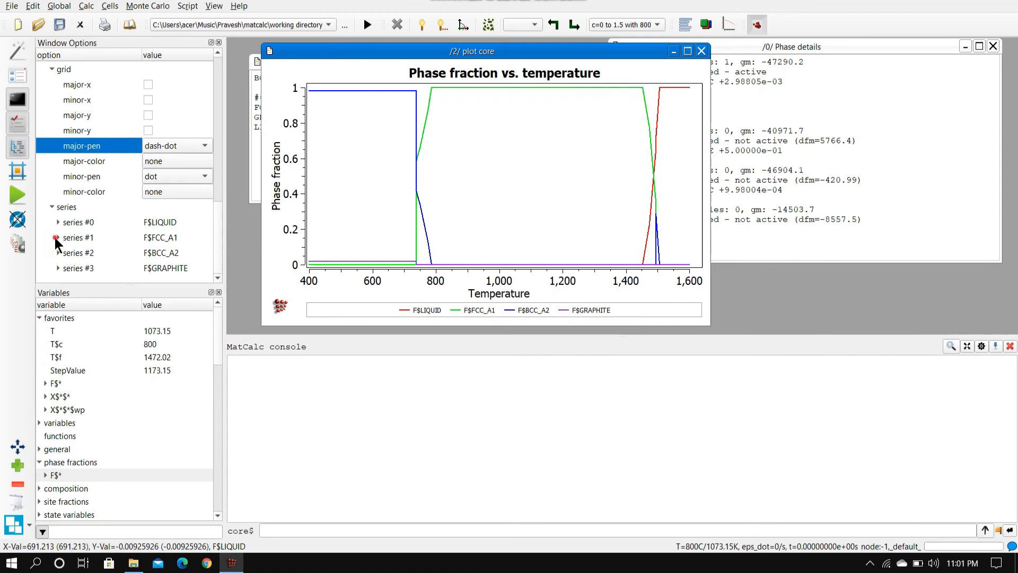
pyautogui.click(59, 237)
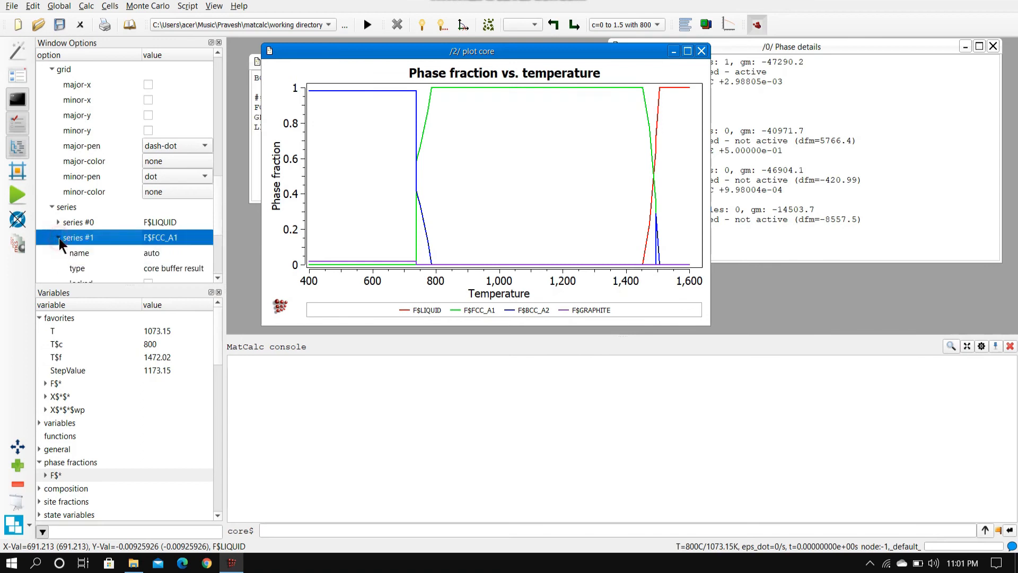
pyautogui.moveTo(221, 214); pyautogui.dragTo(219, 250)
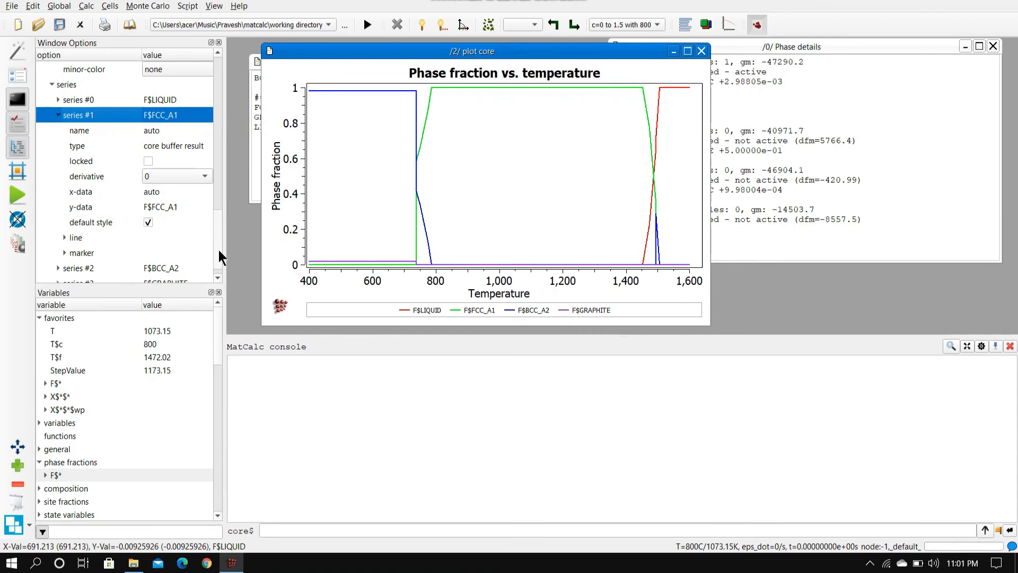
pyautogui.moveTo(219, 250); pyautogui.dragTo(217, 273)
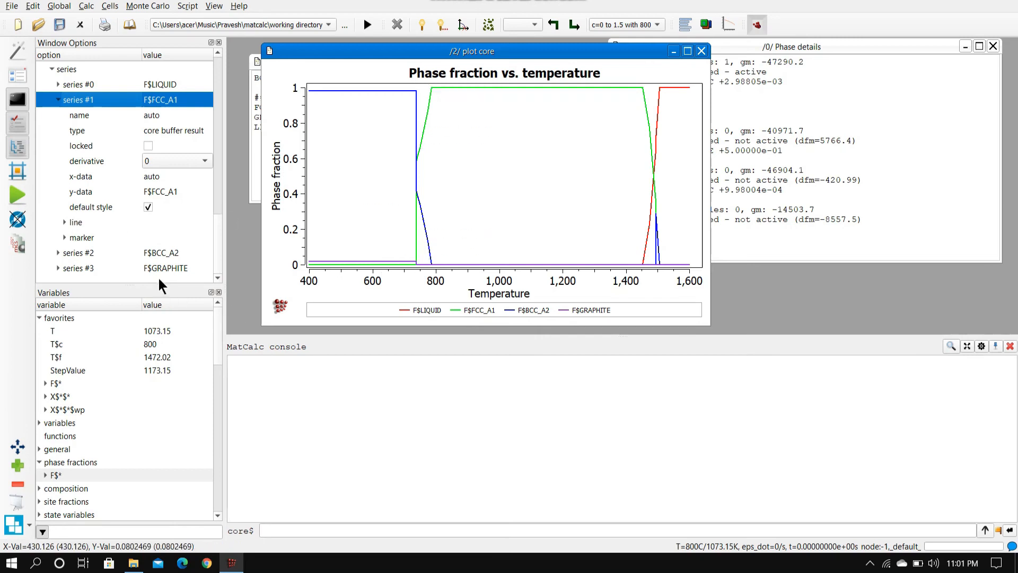
pyautogui.click(147, 206)
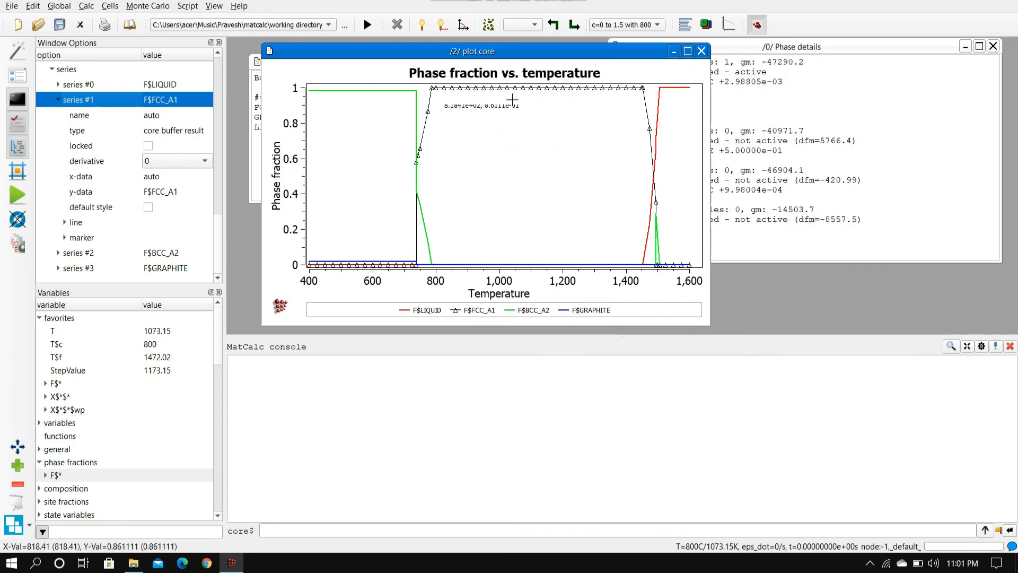
# Step: Set the F$FCC_A1 series marker style to DTriangle and its outline color to dark yellow
pyautogui.click(64, 237)
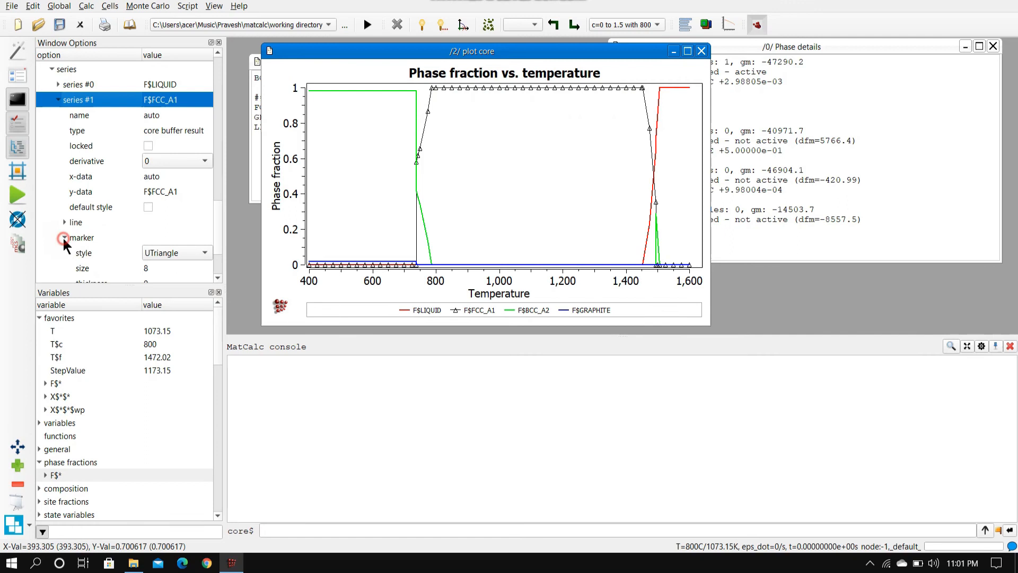
pyautogui.moveTo(219, 203); pyautogui.dragTo(214, 218)
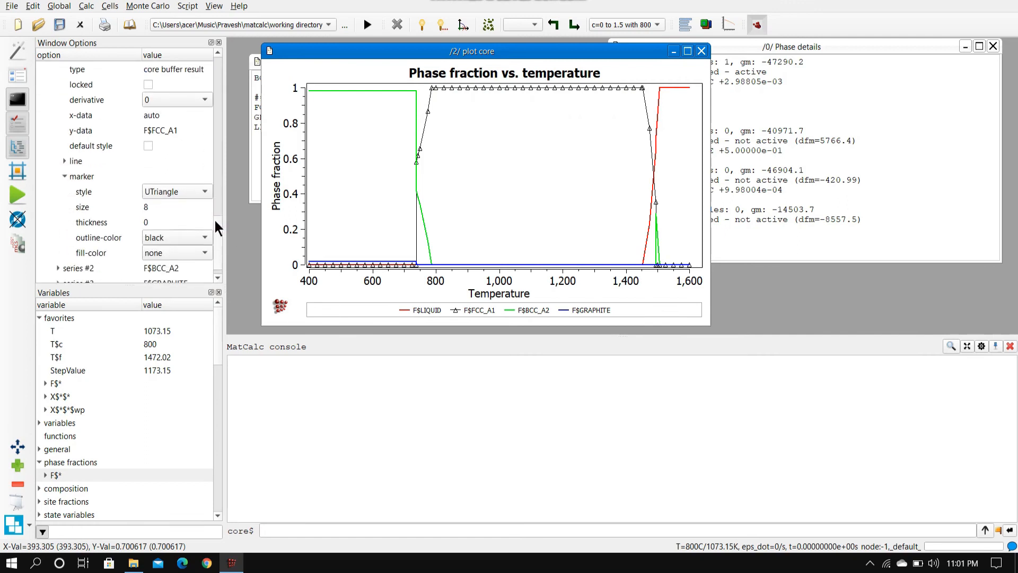
pyautogui.click(154, 192)
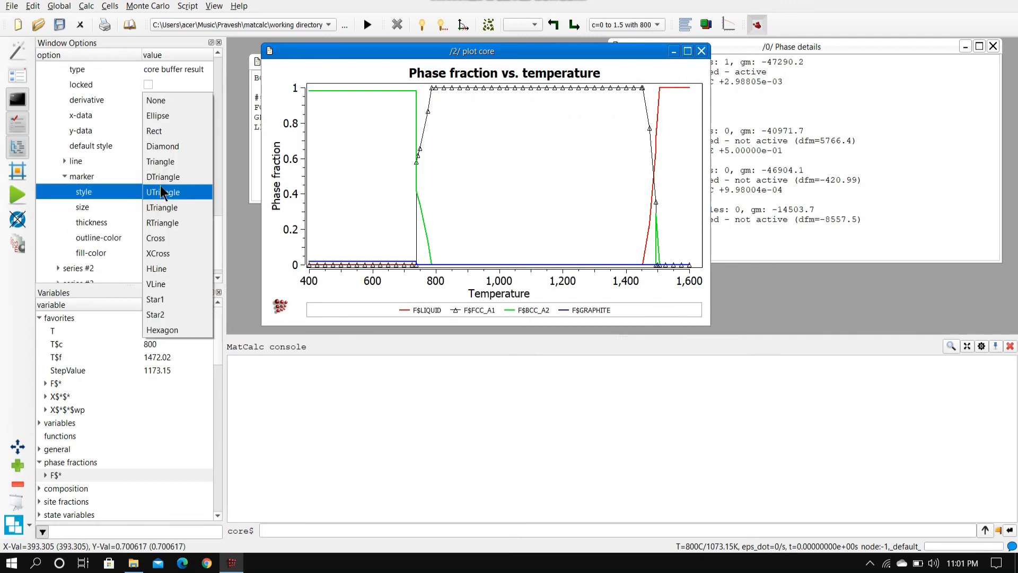
pyautogui.click(159, 177)
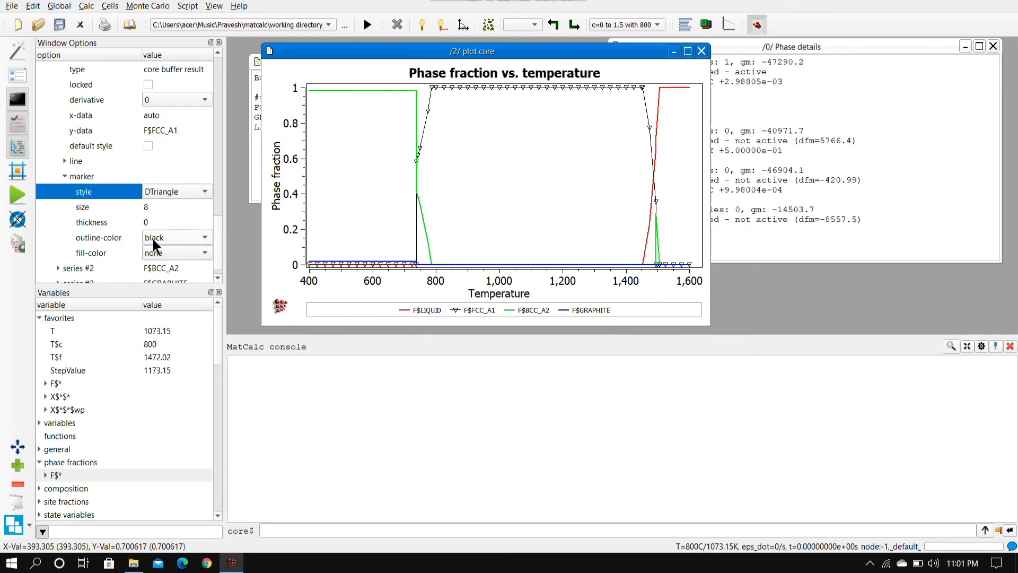
pyautogui.click(152, 239)
pyautogui.click(153, 202)
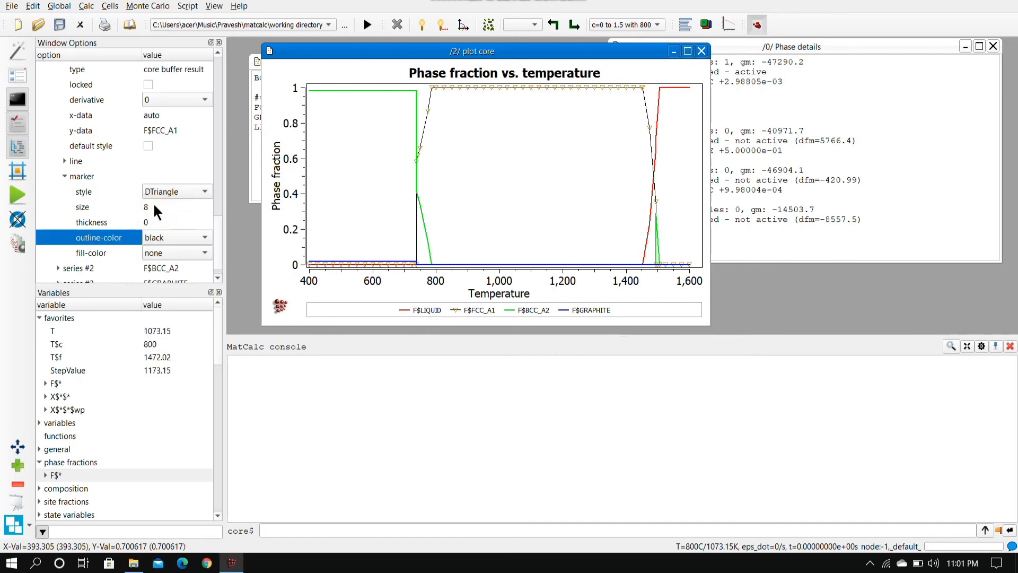
# Step: Try the Sticks and Dots line types on the F$FCC_A1 series and set the type back to Lines
pyautogui.click(64, 161)
pyautogui.click(142, 177)
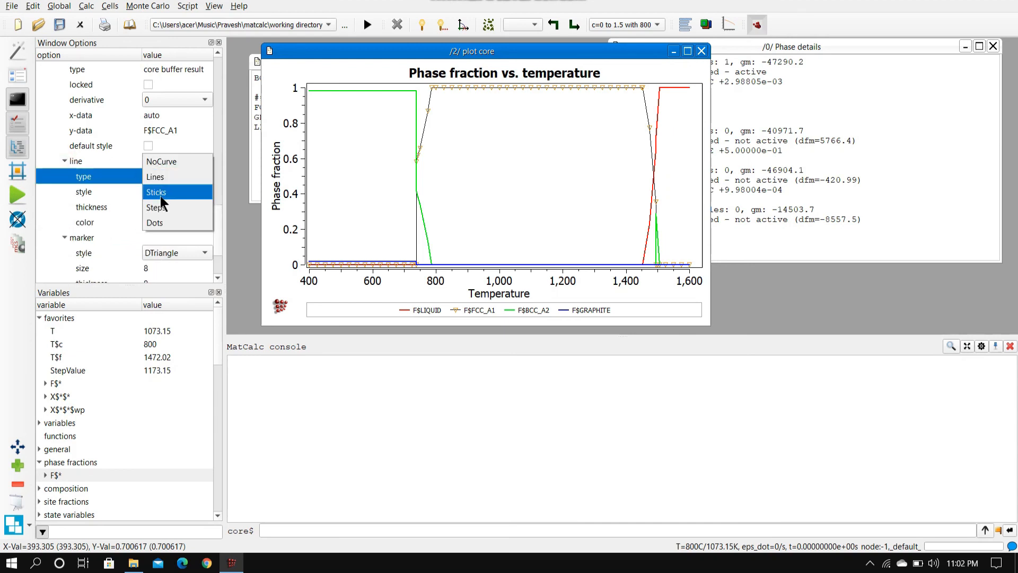
pyautogui.click(161, 198)
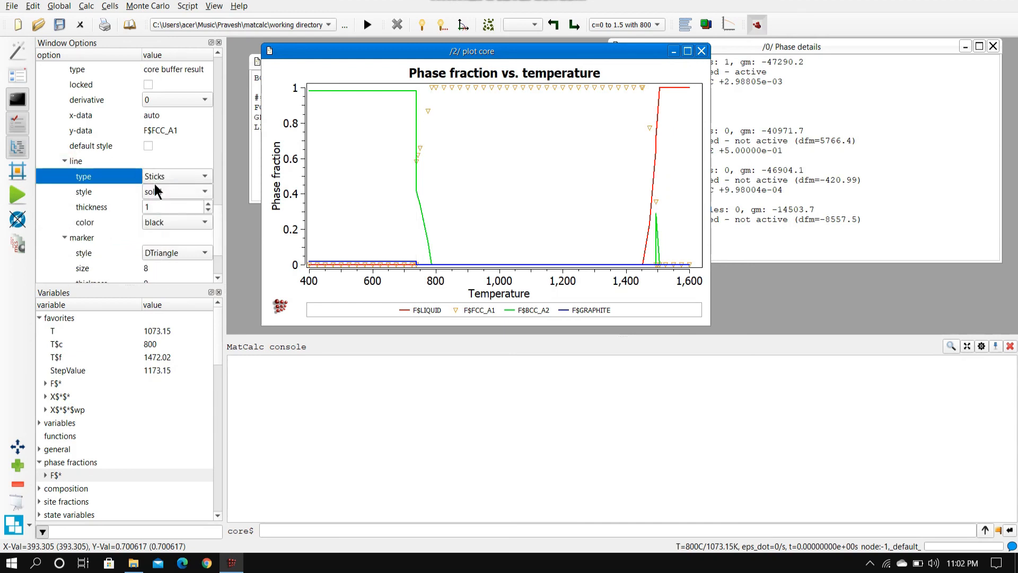
pyautogui.click(153, 178)
pyautogui.click(155, 196)
pyautogui.click(156, 197)
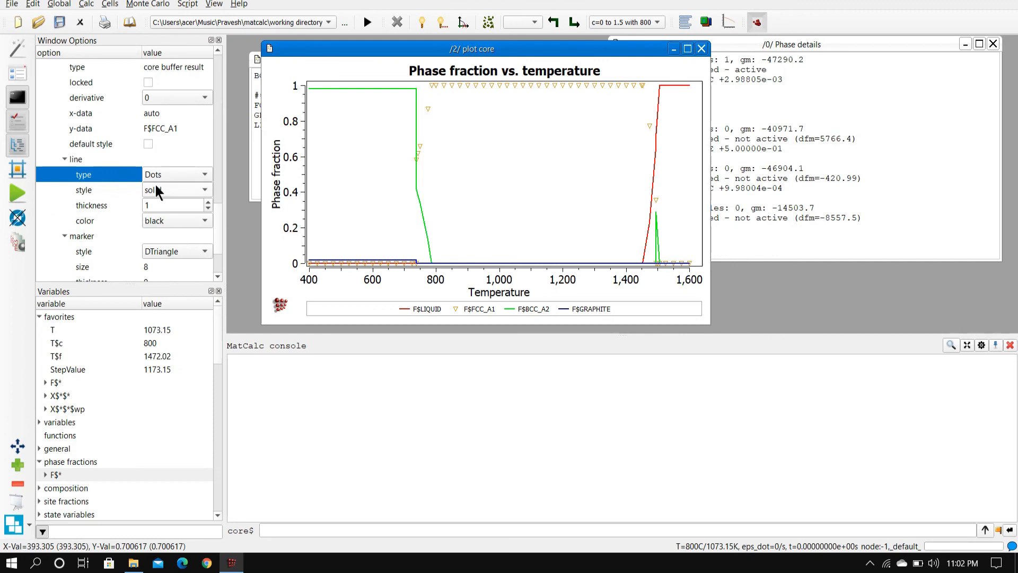
pyautogui.click(155, 179)
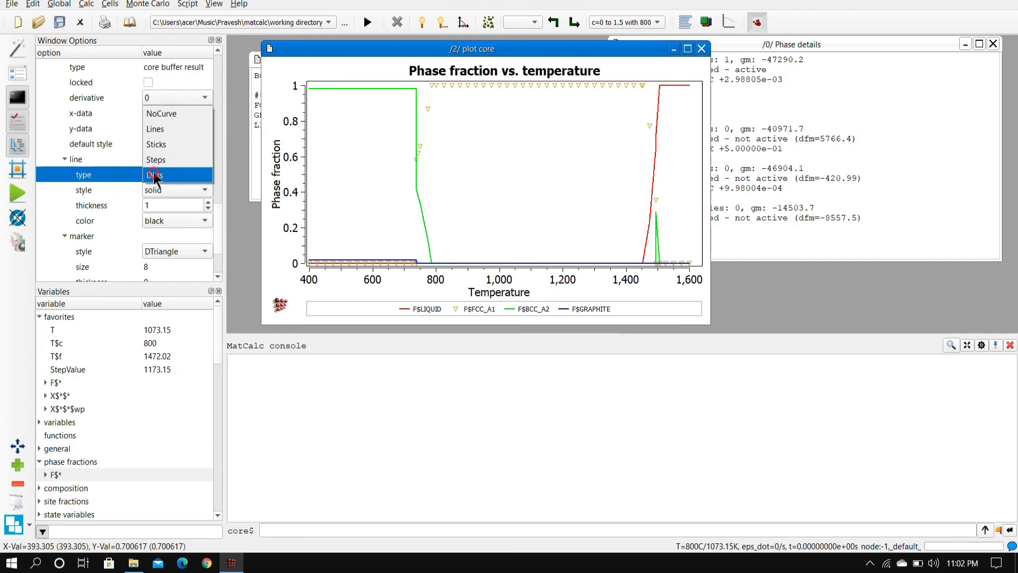
pyautogui.click(168, 126)
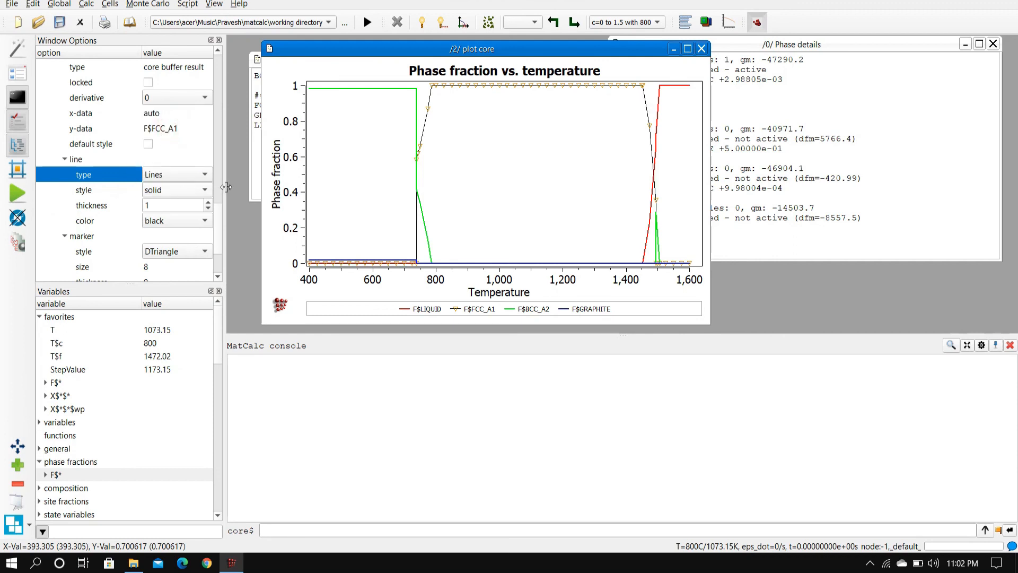
# Step: Re-enable the default style for series #1, F$FCC_A1, and collapse its line and marker options
pyautogui.click(148, 144)
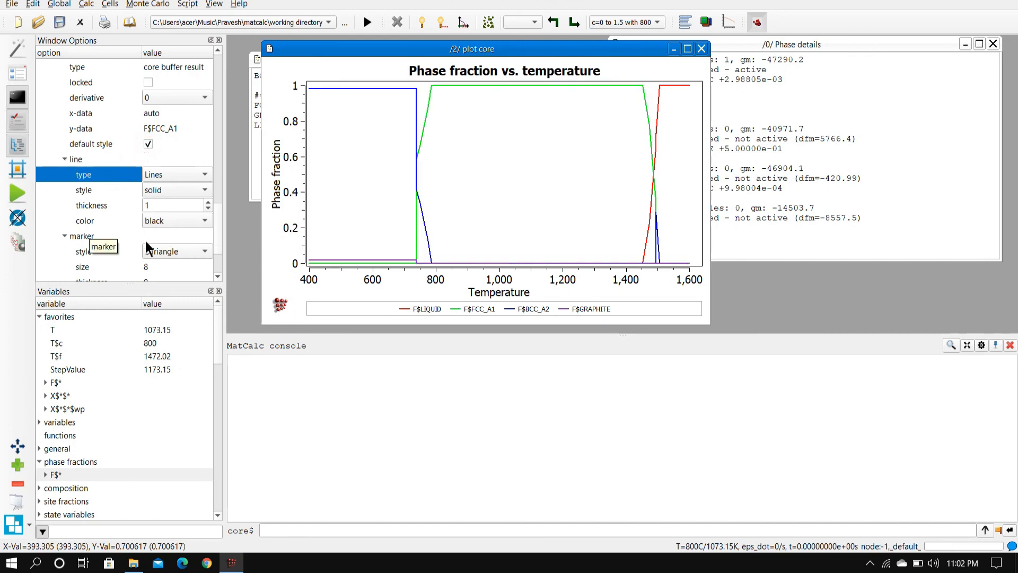
pyautogui.moveTo(218, 212); pyautogui.dragTo(215, 234)
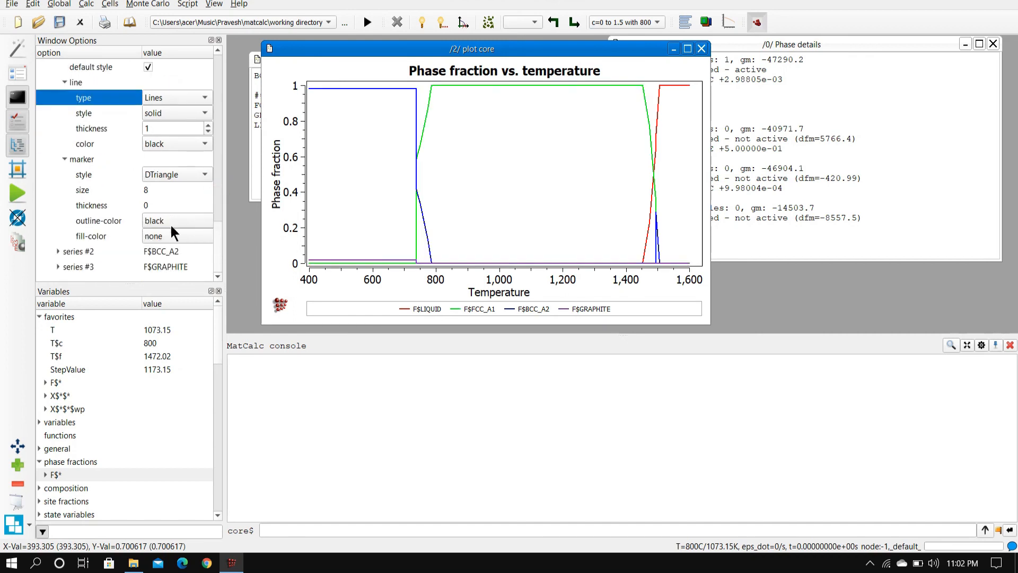
pyautogui.click(65, 83)
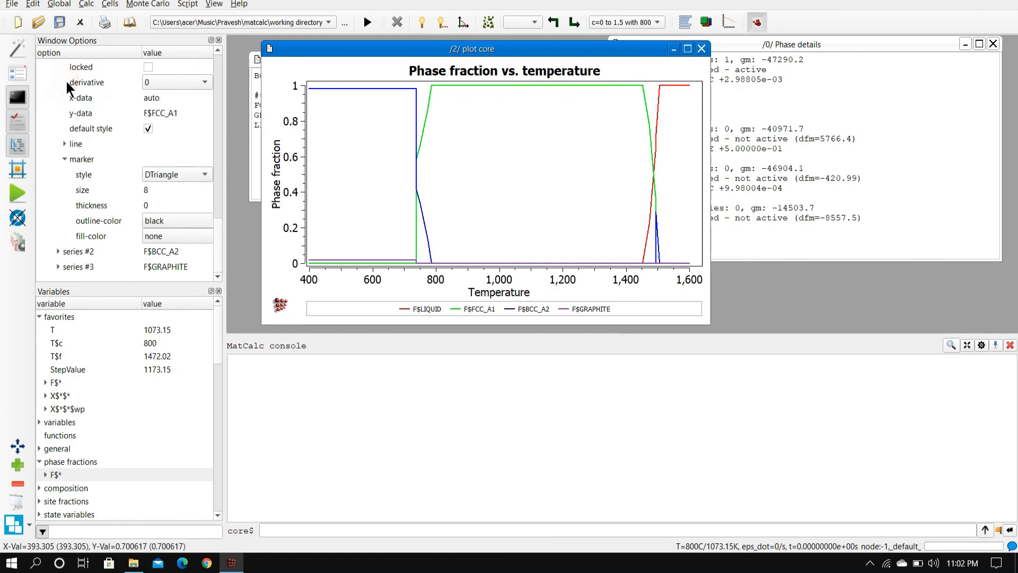
pyautogui.click(64, 159)
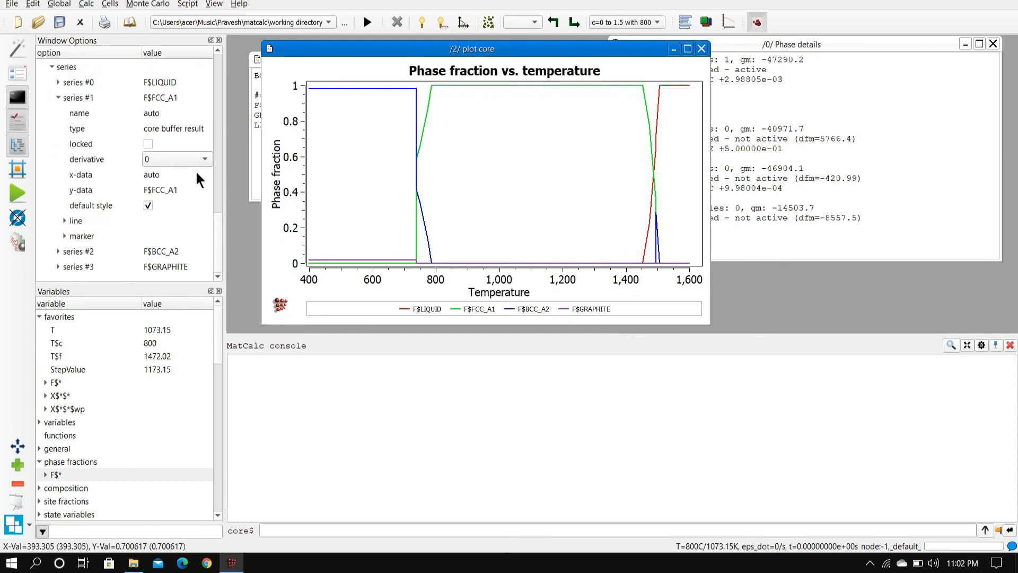
pyautogui.moveTo(217, 232); pyautogui.dragTo(221, 260)
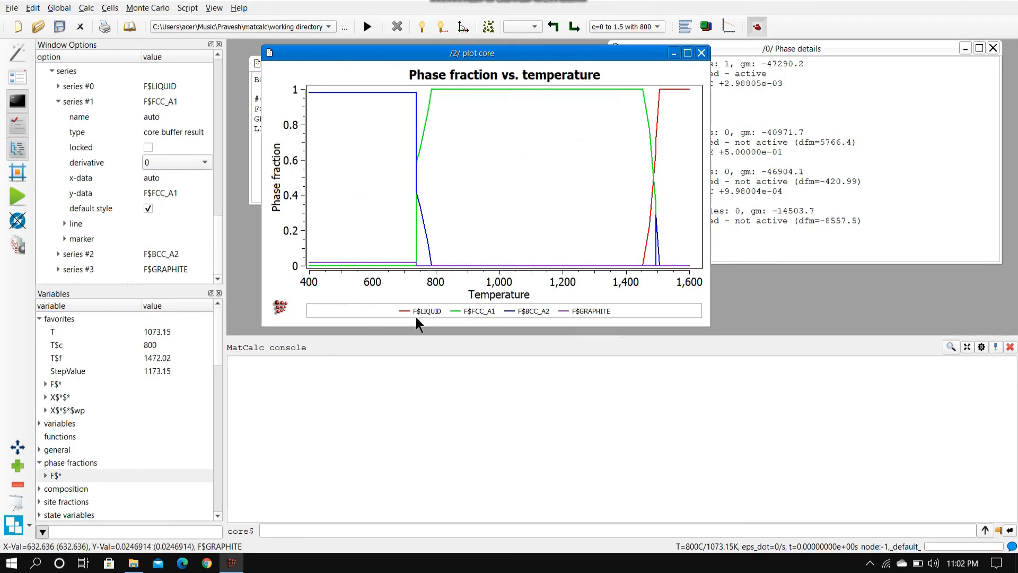
# Step: Add a second, empty plot to the plot window and remove it again
pyautogui.click(335, 288)
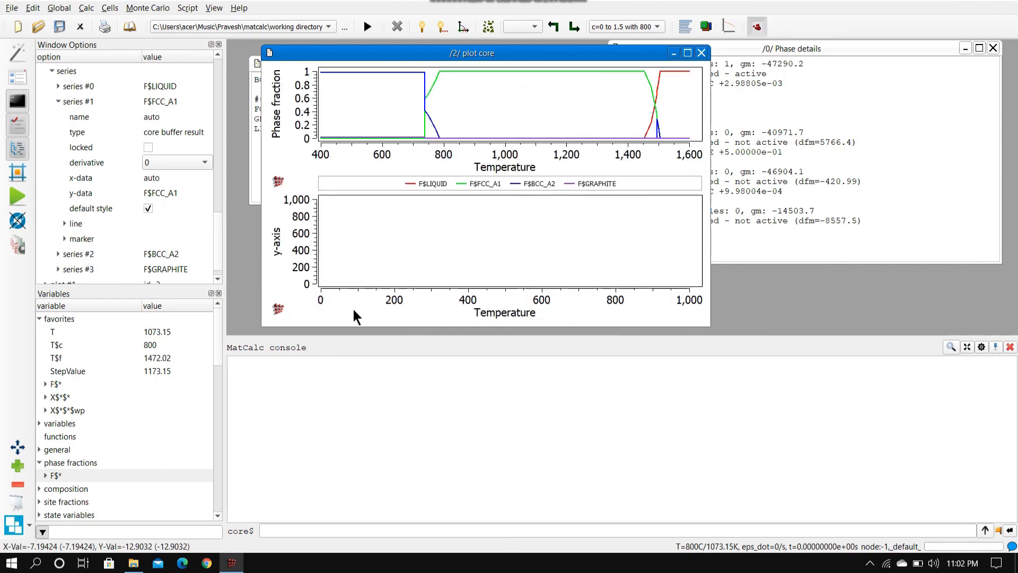
pyautogui.rightClick(352, 307)
pyautogui.click(383, 333)
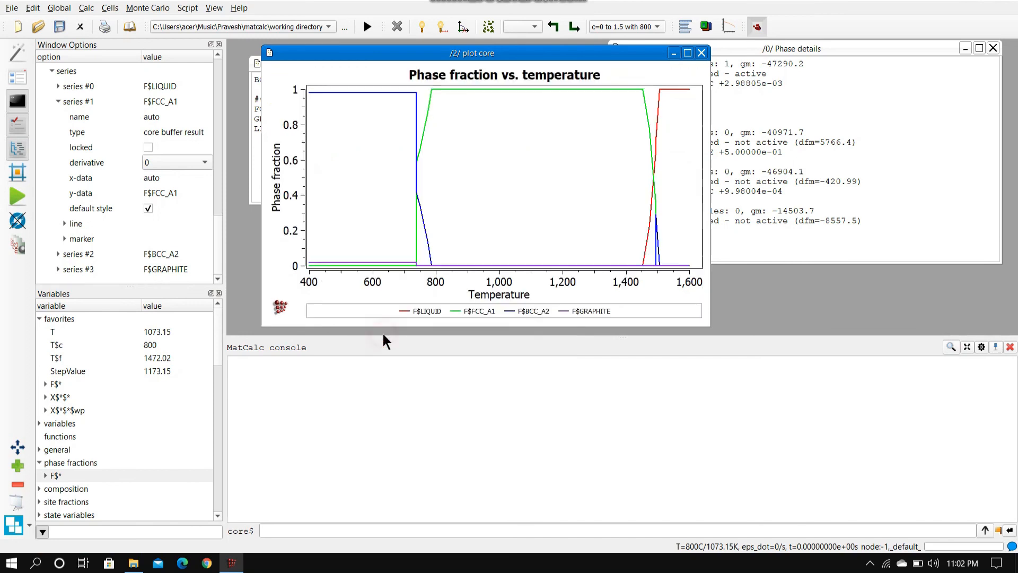
# Step: Examine the options for copying the phase fraction plot to the clipboard and exporting it to a file
pyautogui.click(408, 291)
pyautogui.rightClick(408, 292)
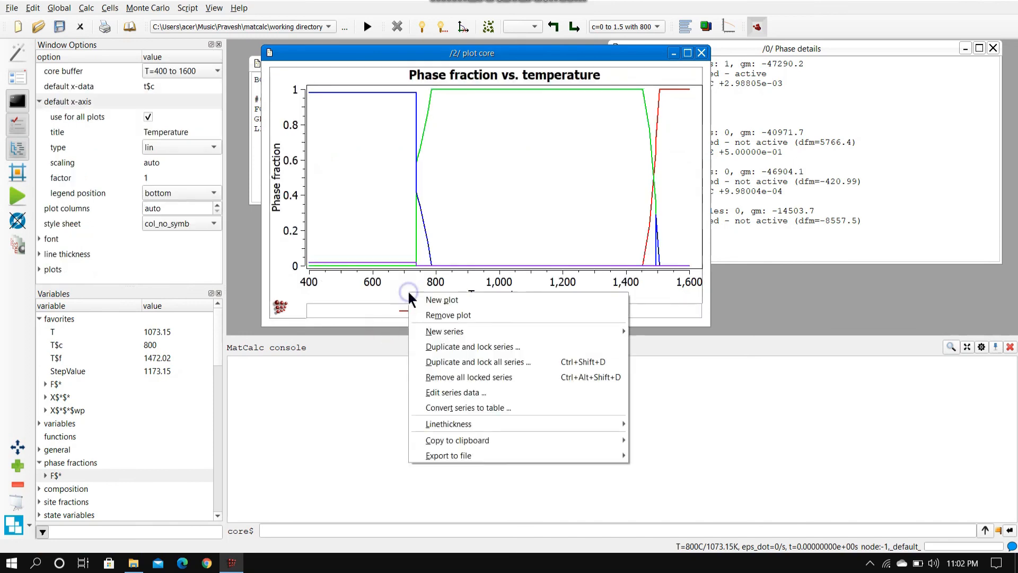
pyautogui.moveTo(460, 440)
pyautogui.moveTo(660, 441)
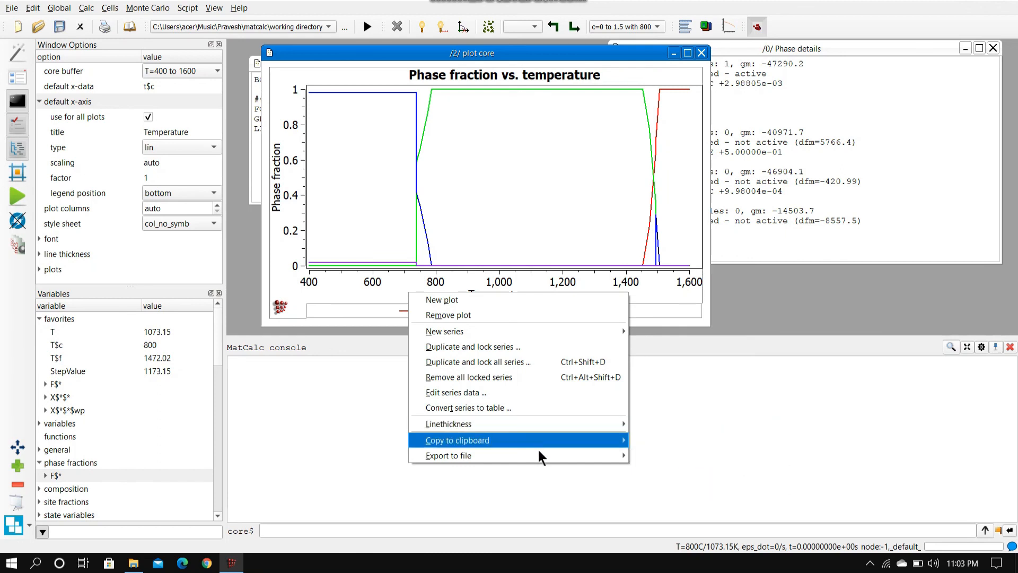
pyautogui.moveTo(539, 451)
pyautogui.moveTo(667, 464)
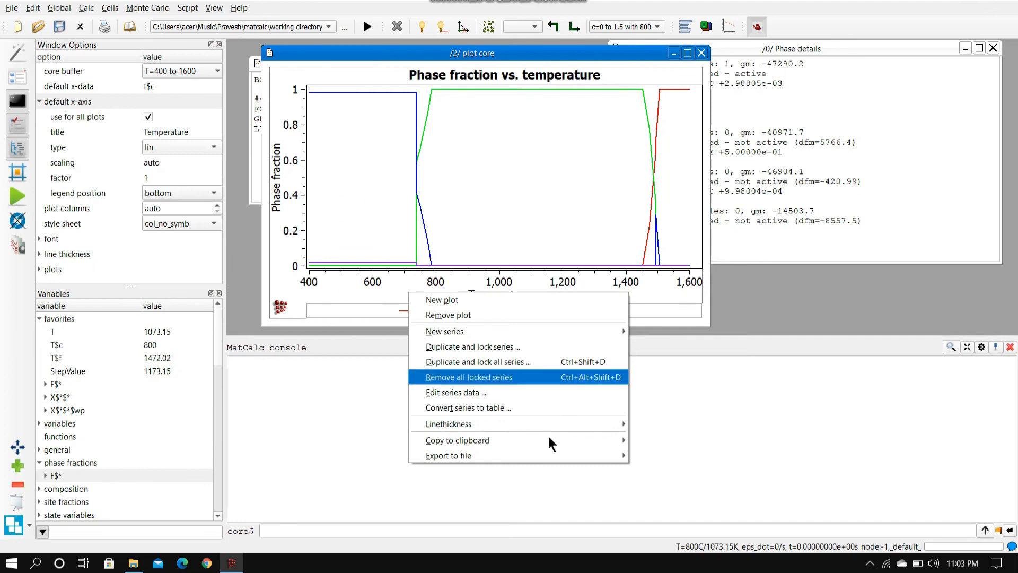
pyautogui.moveTo(484, 445)
pyautogui.moveTo(594, 456)
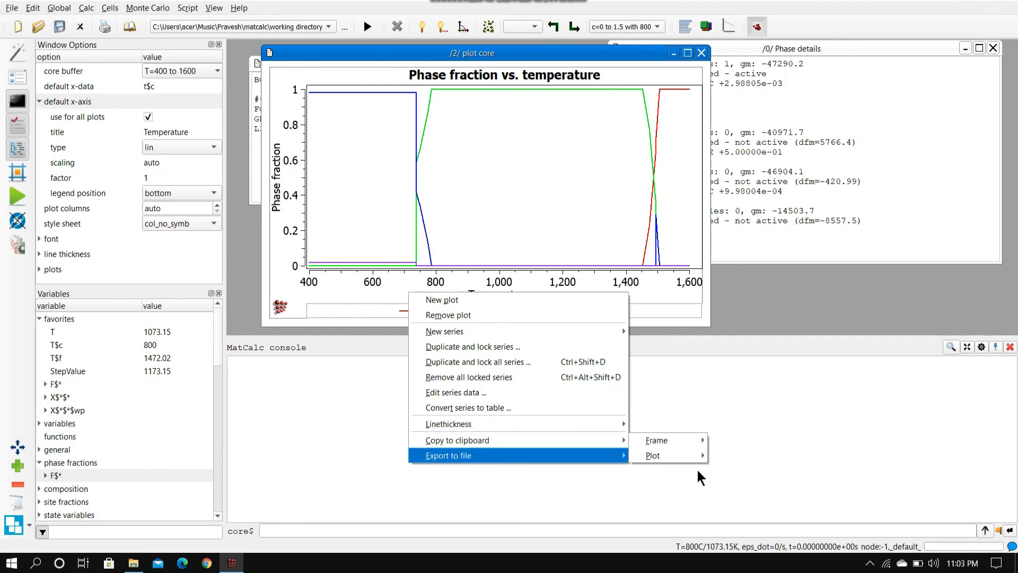
pyautogui.moveTo(665, 454)
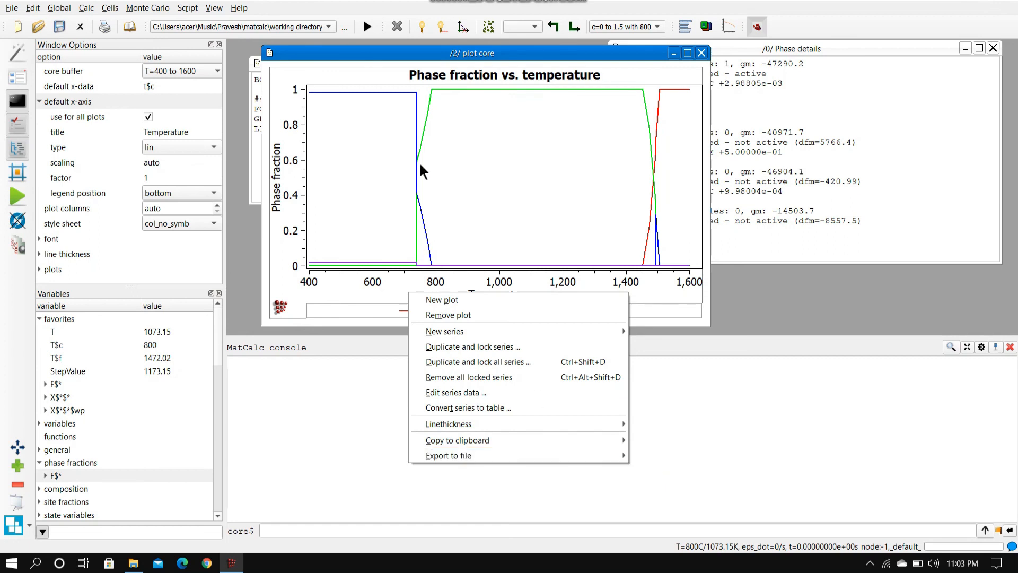
# Step: Export the plot frame as a PDF document named graph1 in the working directory
pyautogui.moveTo(529, 457)
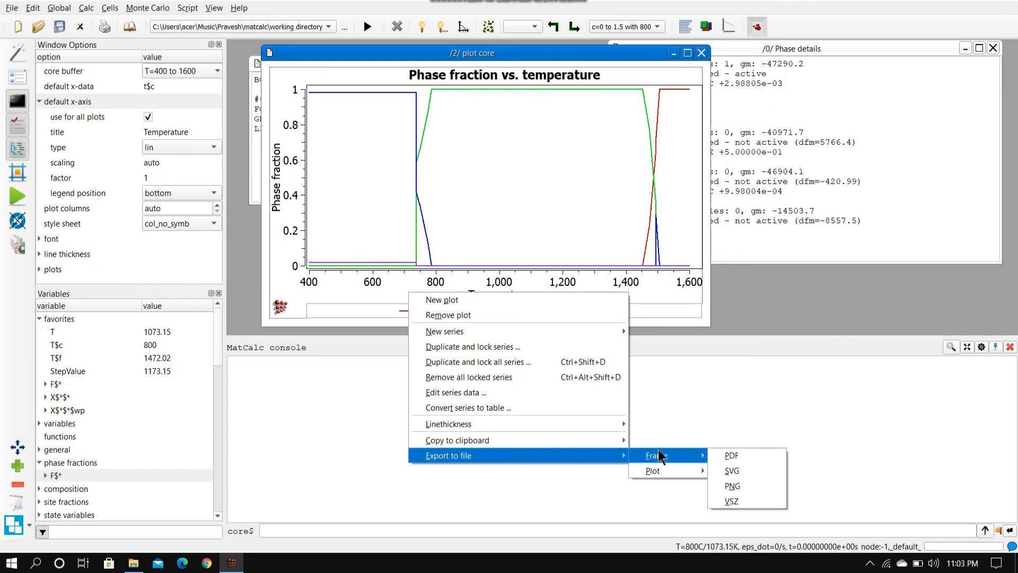
pyautogui.moveTo(660, 476)
pyautogui.click(736, 457)
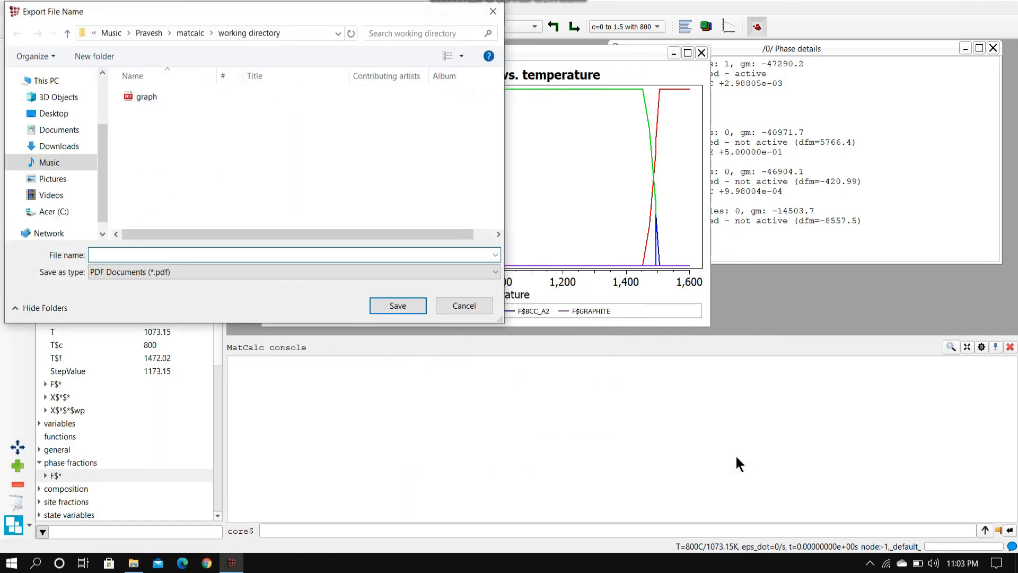
pyautogui.write('graph')
pyautogui.click(163, 254)
pyautogui.write('1')
pyautogui.click(391, 307)
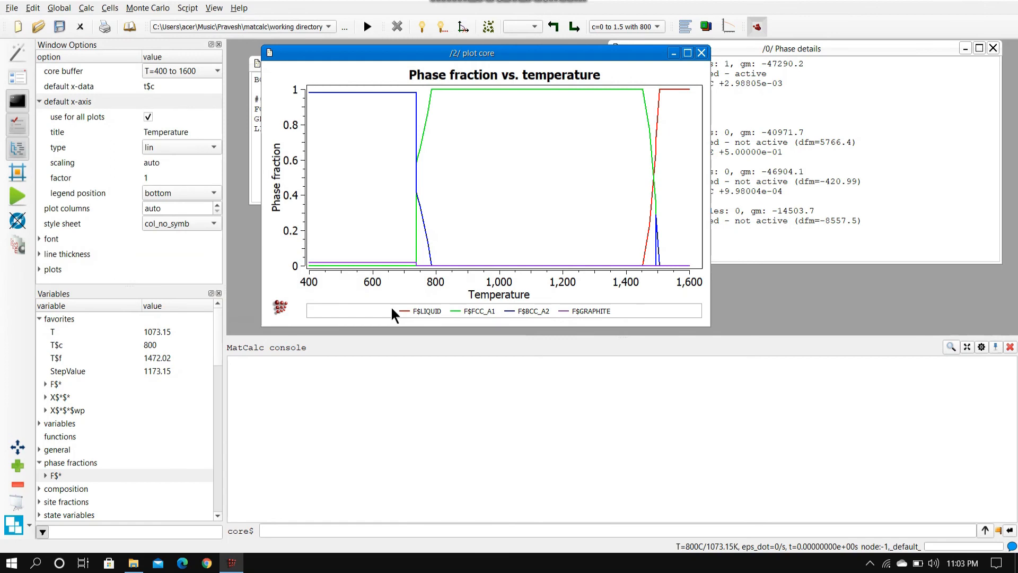